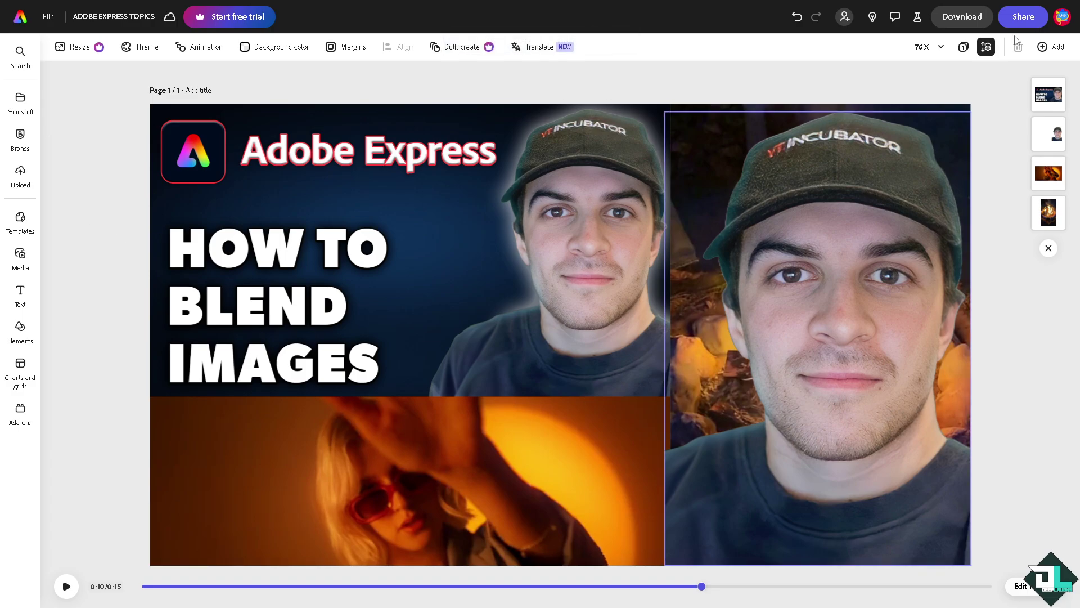
Step: Add a new page of the same size and copy the "HOW TO BLEND IMAGES" thumbnail from page 1 onto it
left_click(1058, 50)
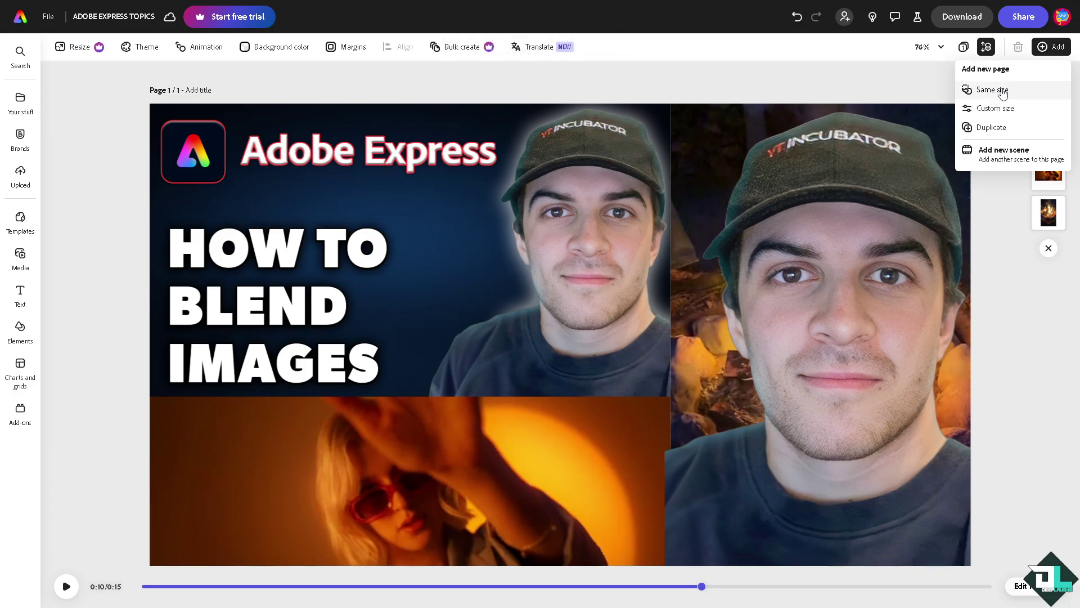
left_click(1002, 92)
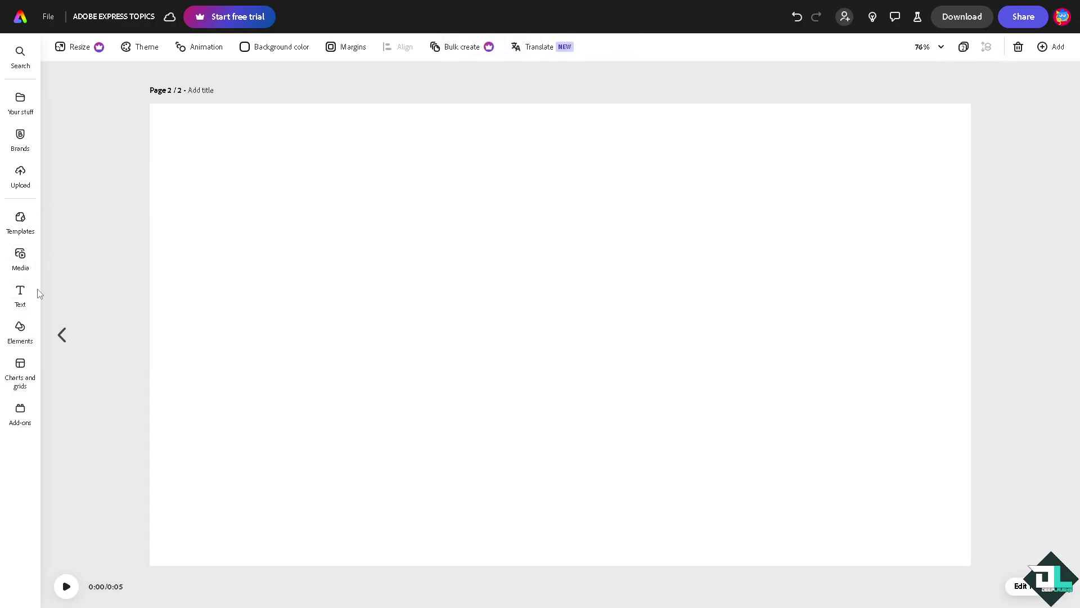
left_click(22, 258)
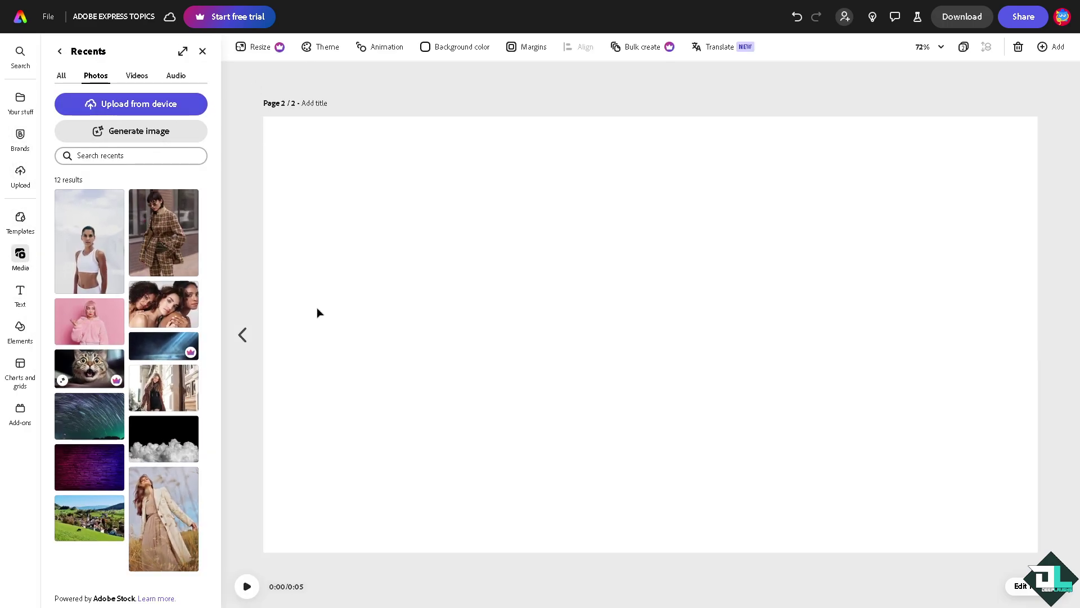
left_click(243, 334)
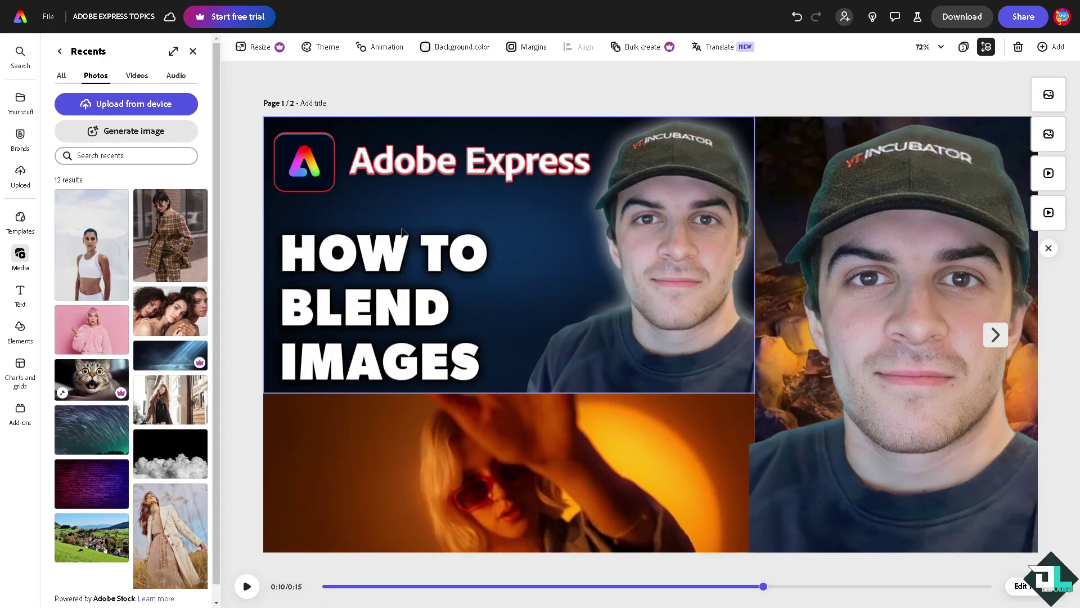
left_click(403, 232)
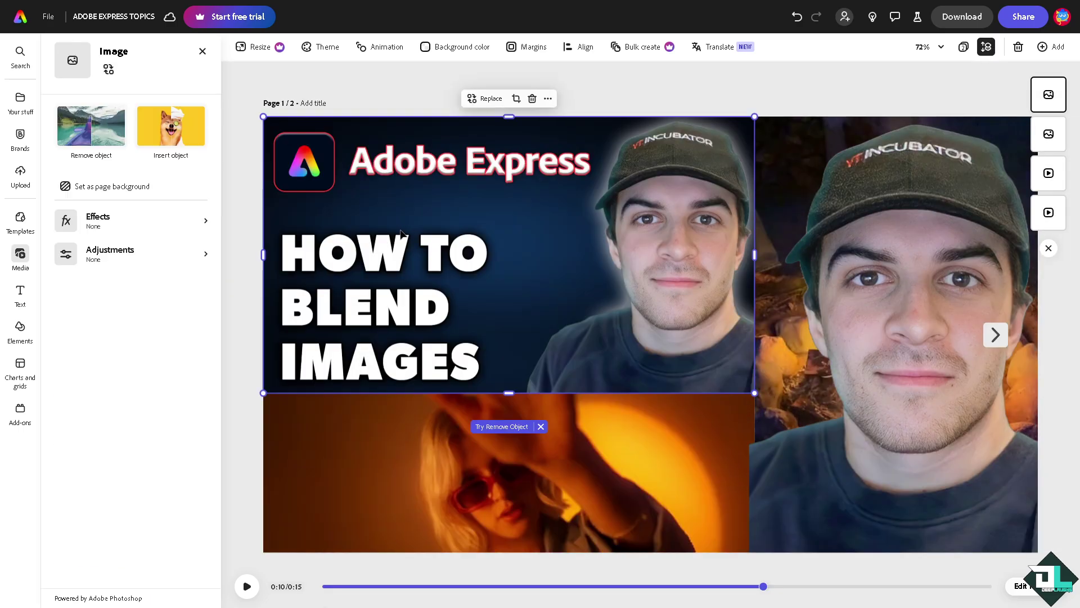
left_click(994, 335)
key("ctrl+v")
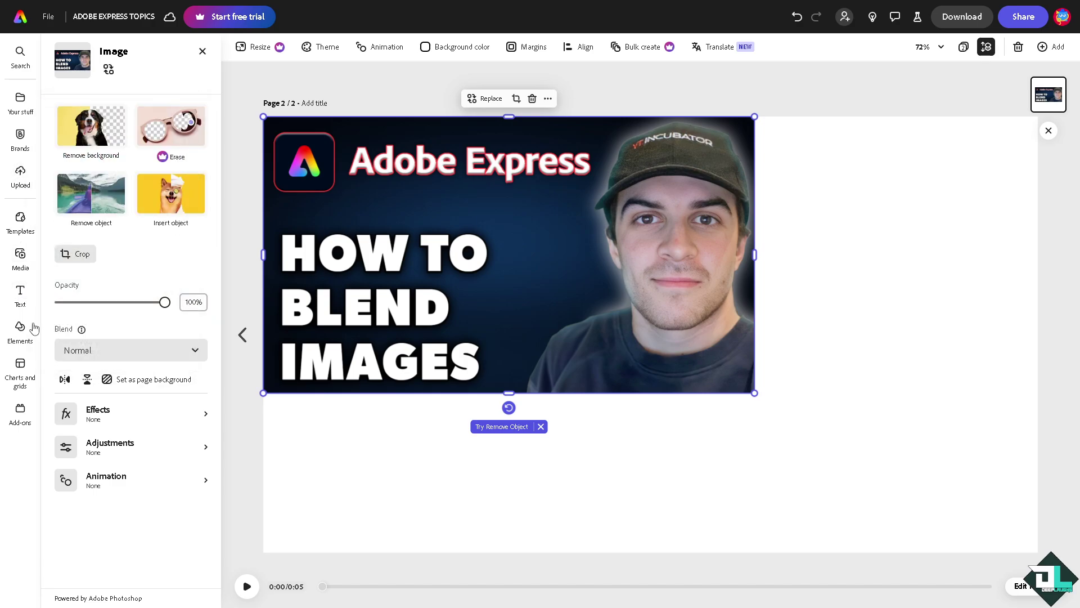
Step: Add the recent photo of the three women to page 2 and move it to the page's left edge over the thumbnail
left_click(20, 257)
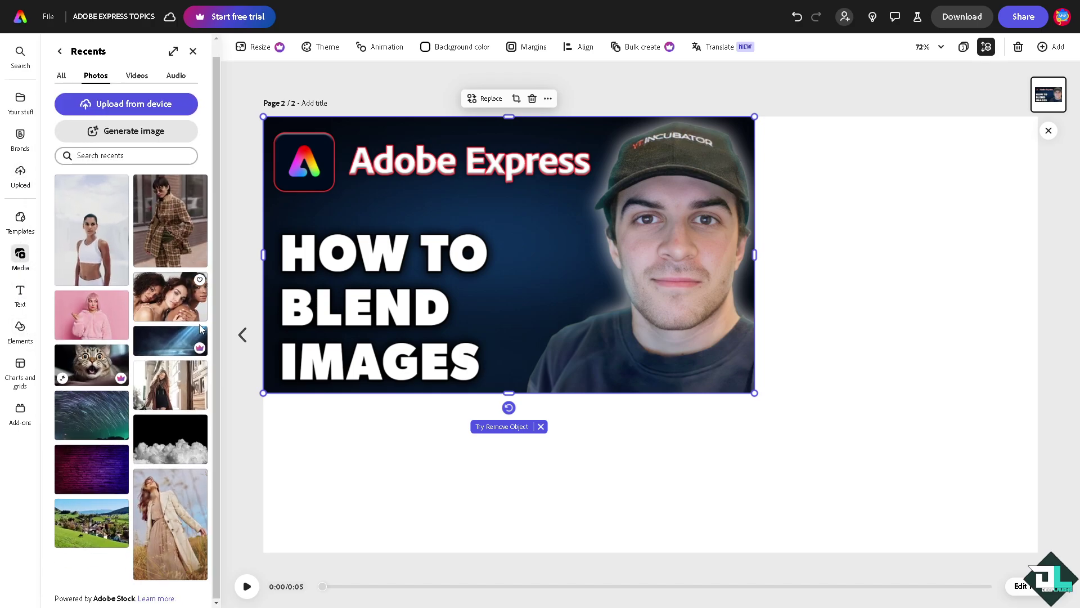
left_click(179, 311)
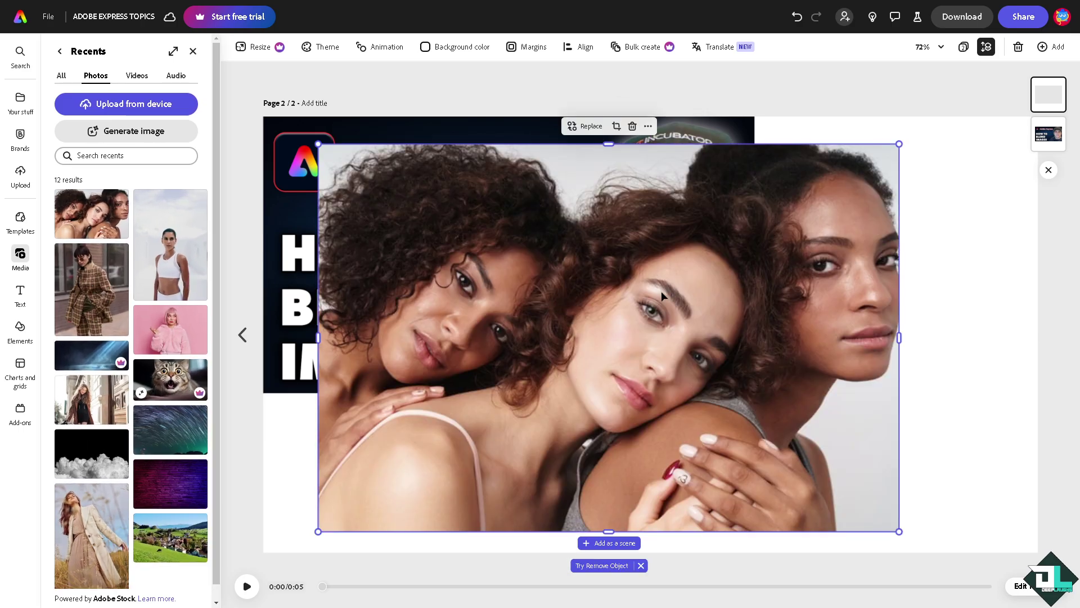
left_click_drag(660, 291, 603, 317)
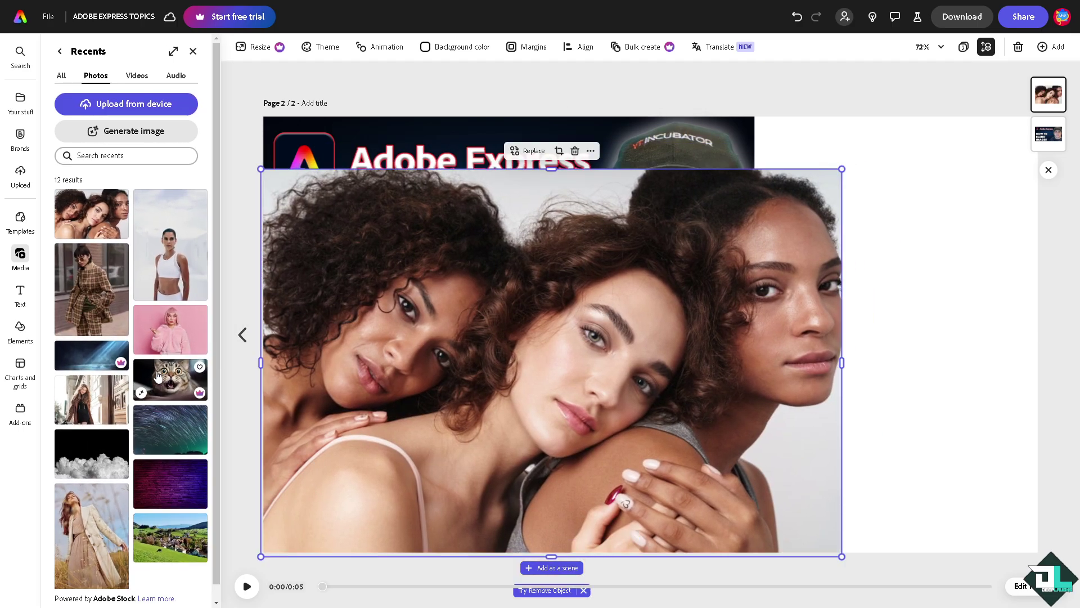
left_click(157, 377)
left_click_drag(653, 288, 748, 272)
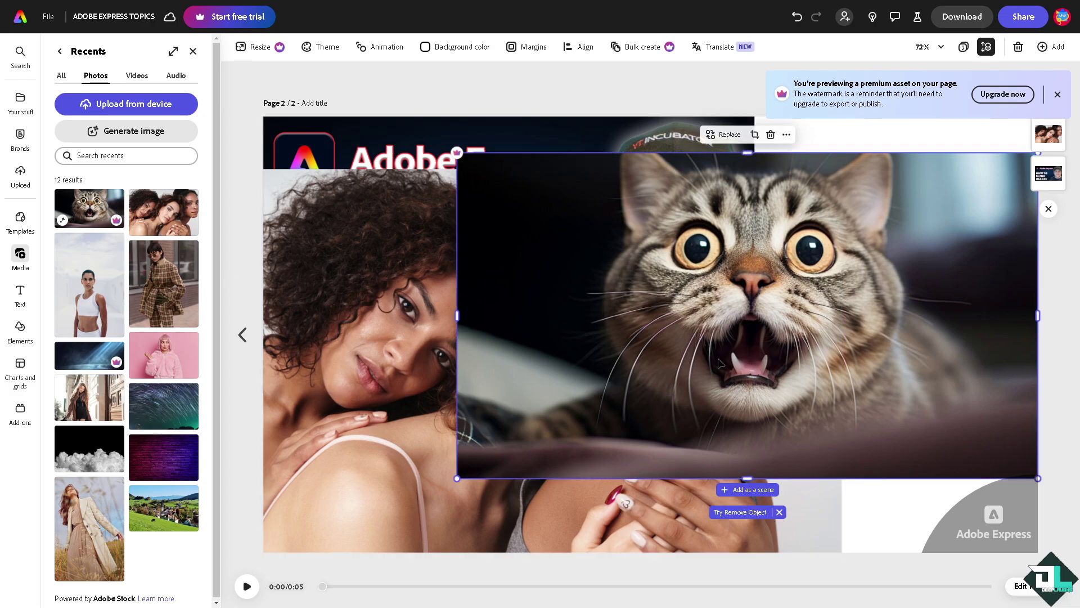
key("Delete")
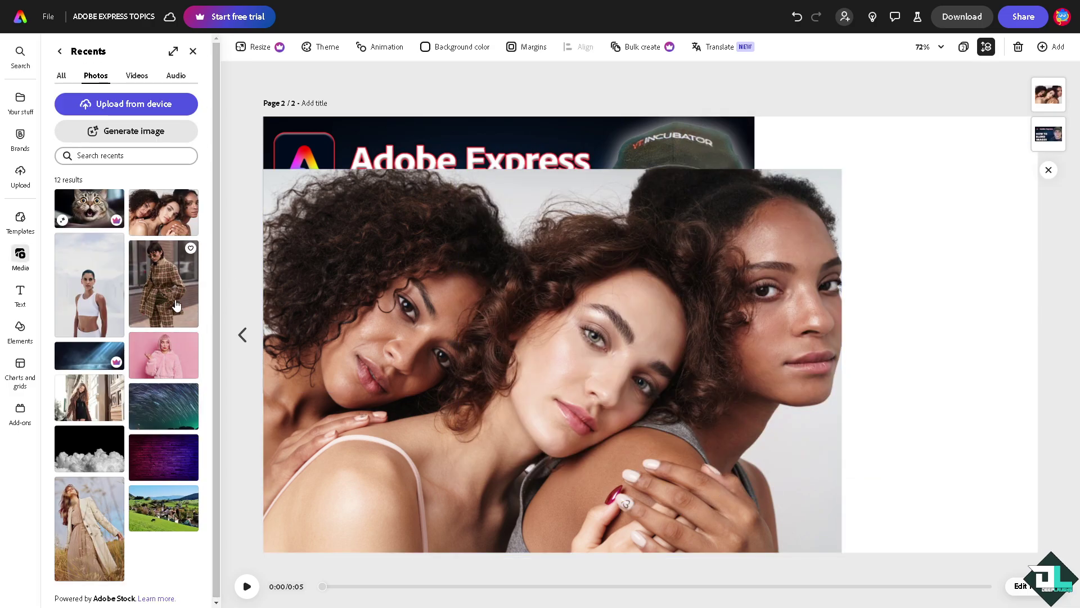
left_click_drag(158, 414, 727, 316)
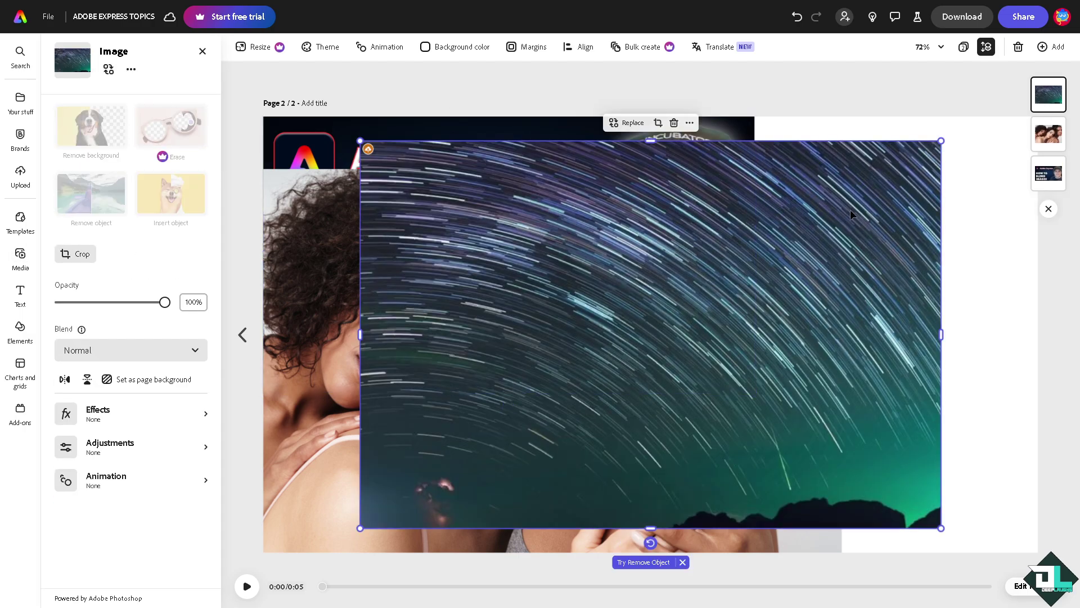
right_click(845, 209)
left_click(877, 301)
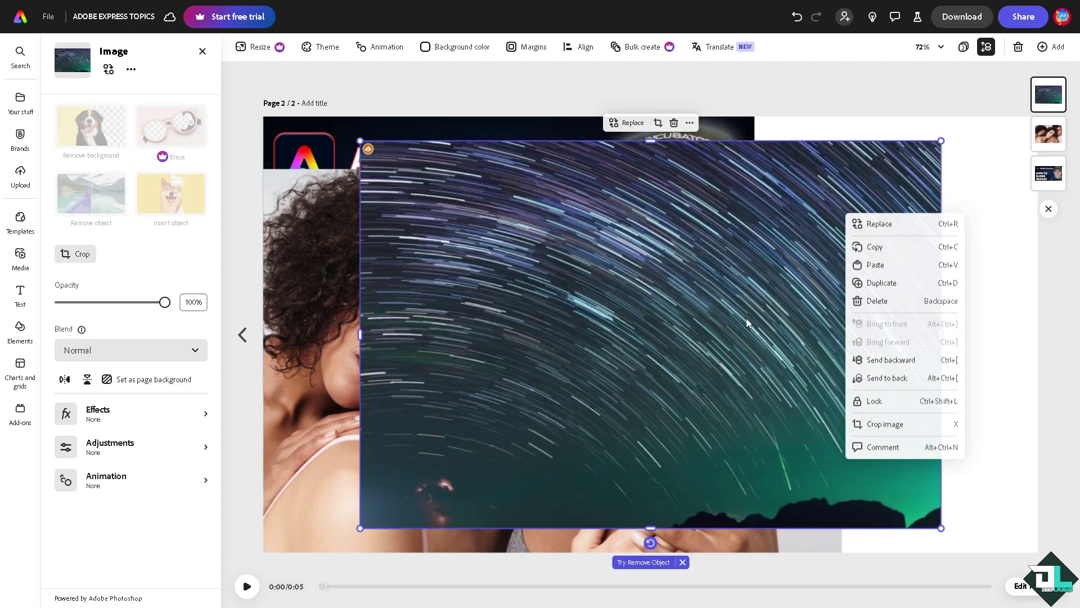
Step: Move the "HOW TO BLEND IMAGES" thumbnail to the page's upper right and enlarge it slightly
left_click(533, 150)
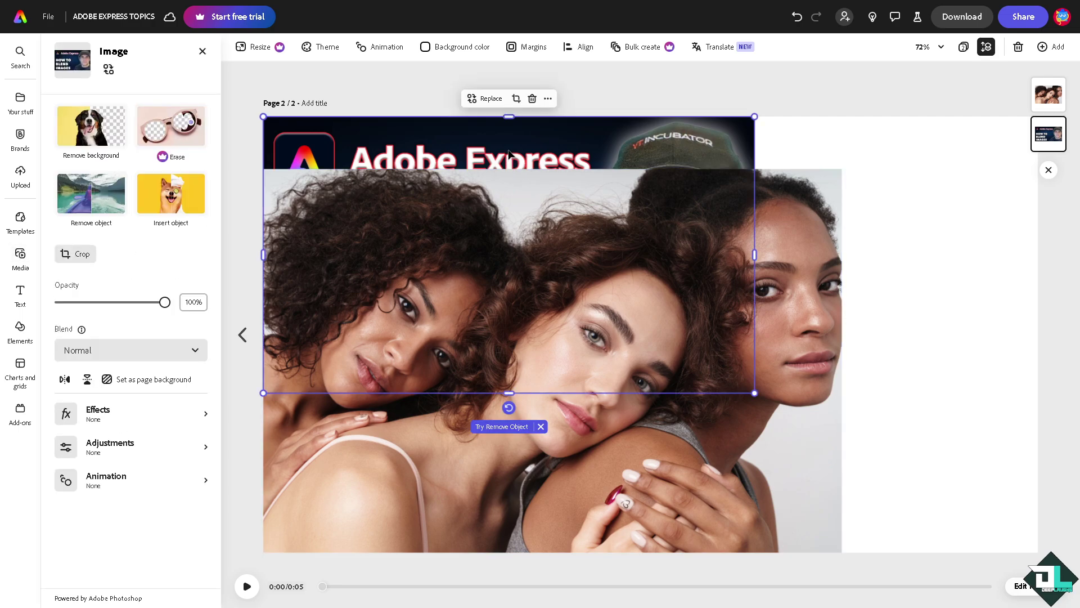
left_click_drag(533, 150, 799, 149)
left_click_drag(552, 392, 530, 403)
Step: Scale the photo of the three women down to the thumbnail's height and place it at the page's upper left, overlapping the thumbnail
left_click(836, 290)
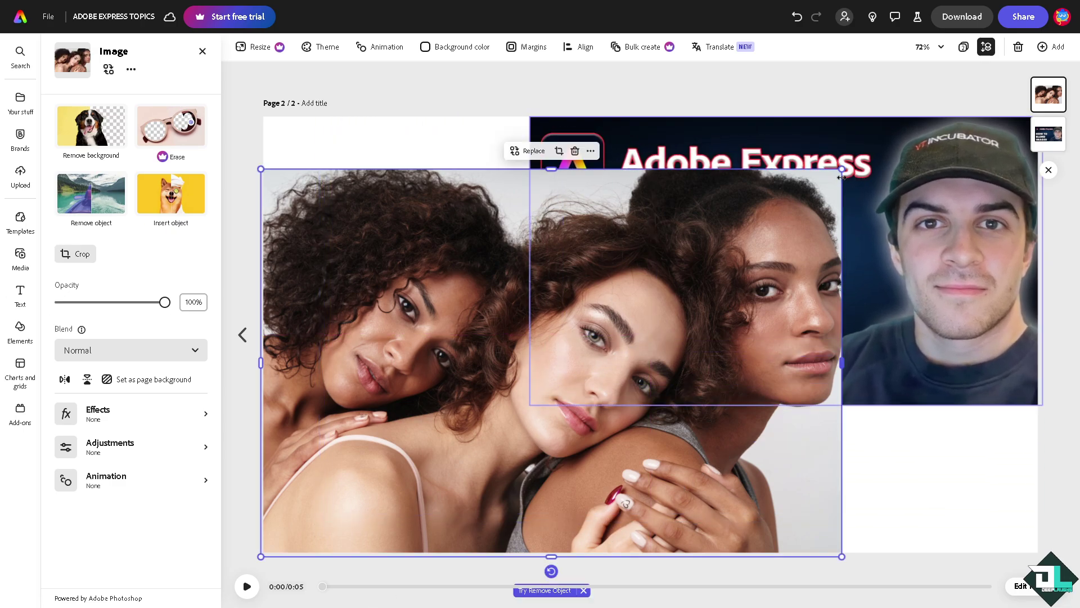
left_click_drag(841, 168, 694, 265)
left_click_drag(671, 345, 667, 196)
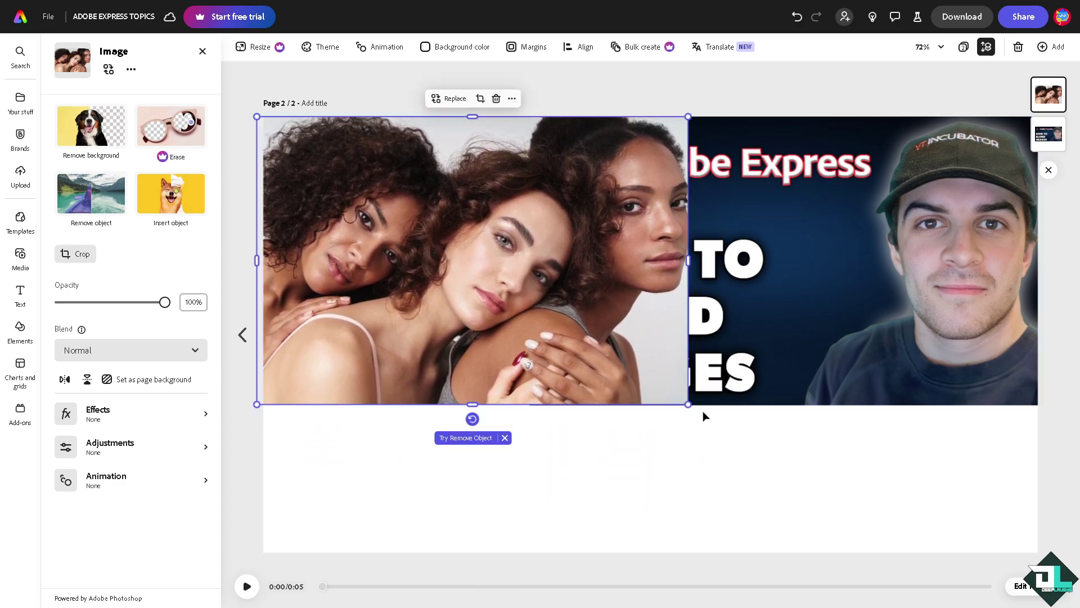
left_click_drag(687, 403, 690, 405)
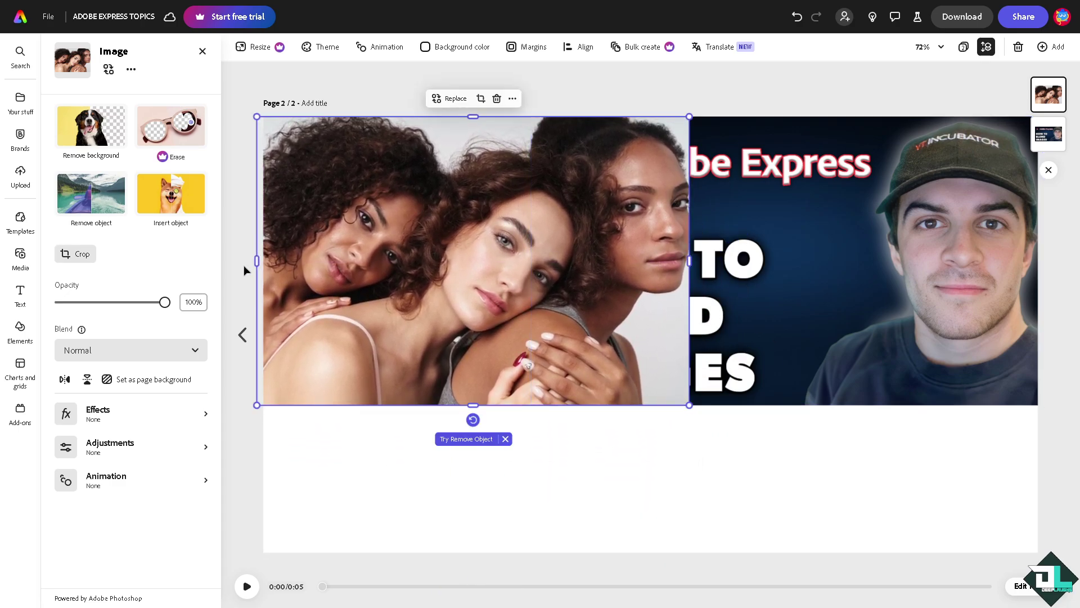
Step: Set the thumbnail's opacity to 93% and return the opacity of the photo of the three women to 100%
left_click(731, 270)
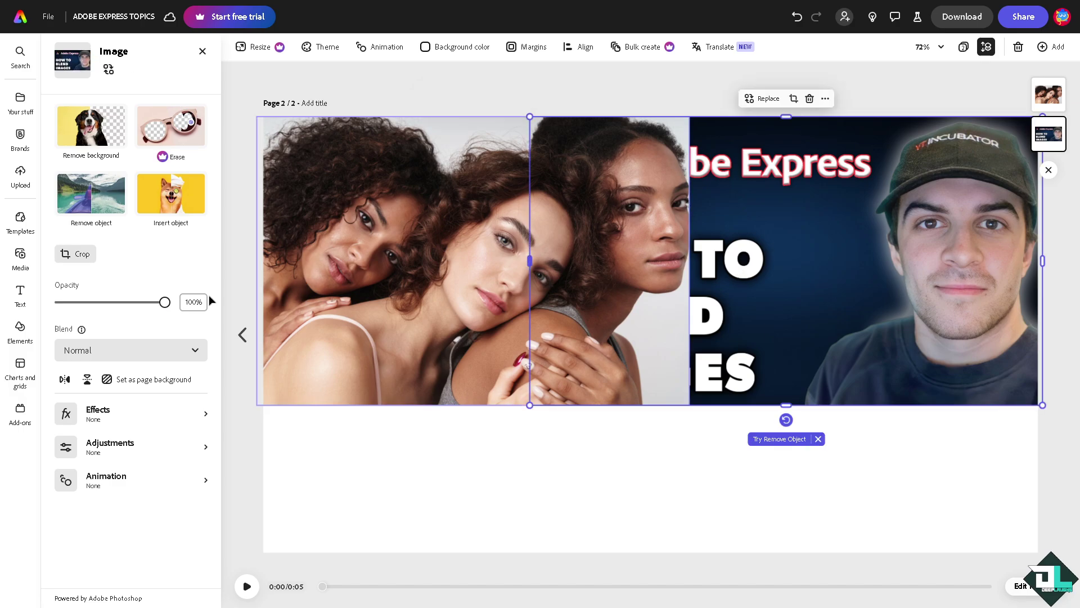
left_click_drag(163, 305, 129, 314)
left_click(440, 237)
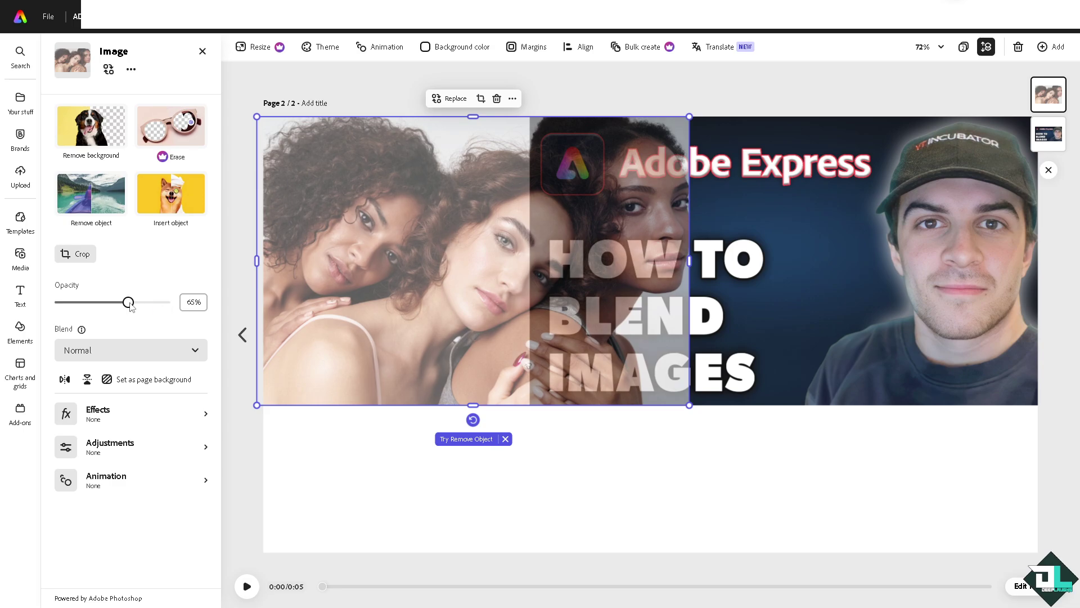
left_click_drag(131, 304, 183, 307)
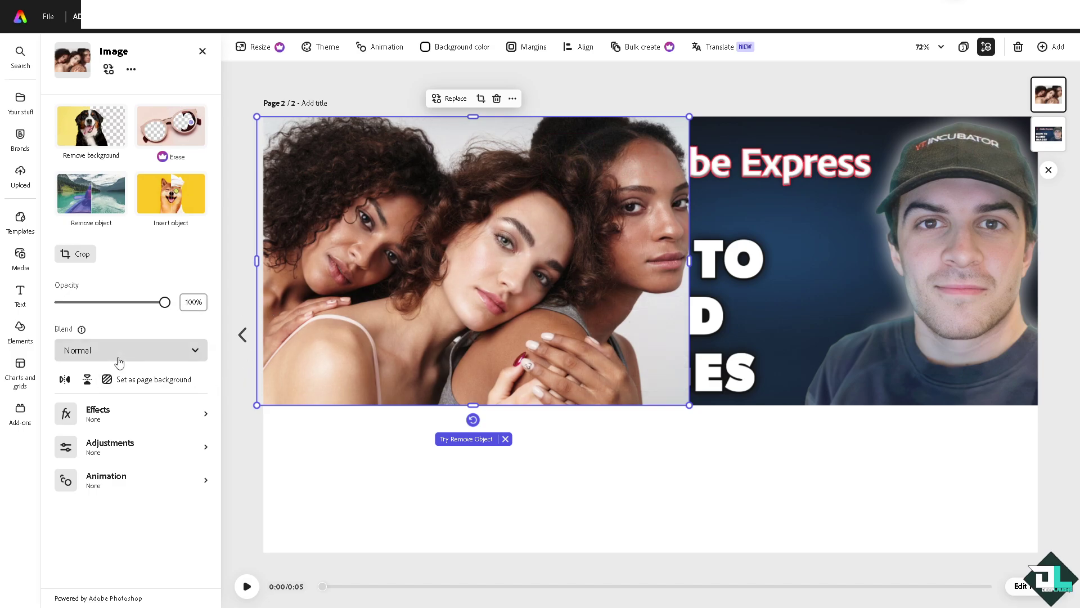
Step: Try the Screen and Multiply blend modes on the photo of the three women and set it back to Normal
left_click(151, 350)
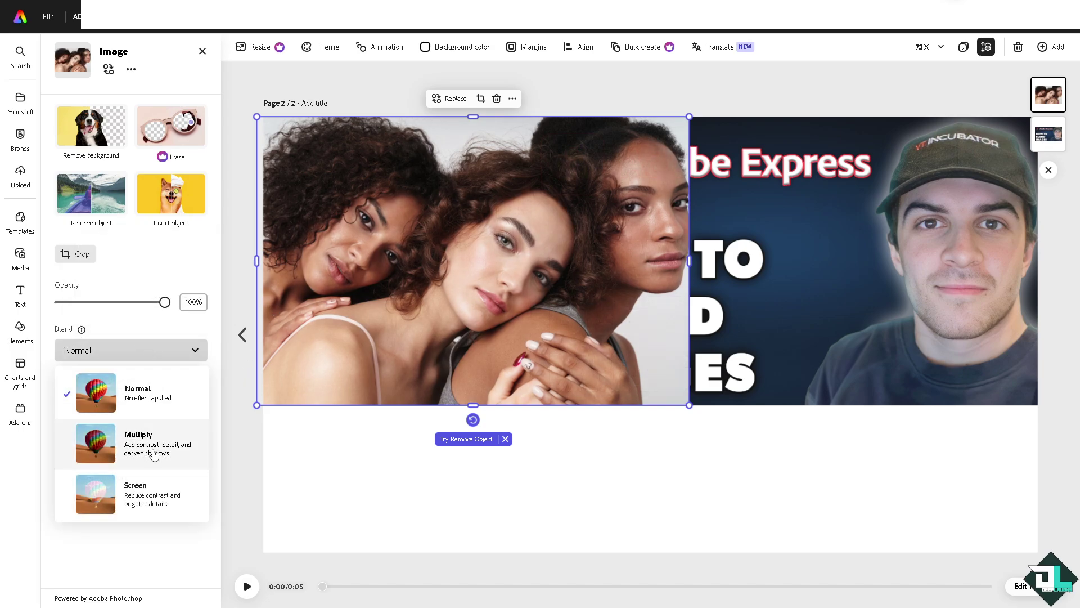
left_click(145, 494)
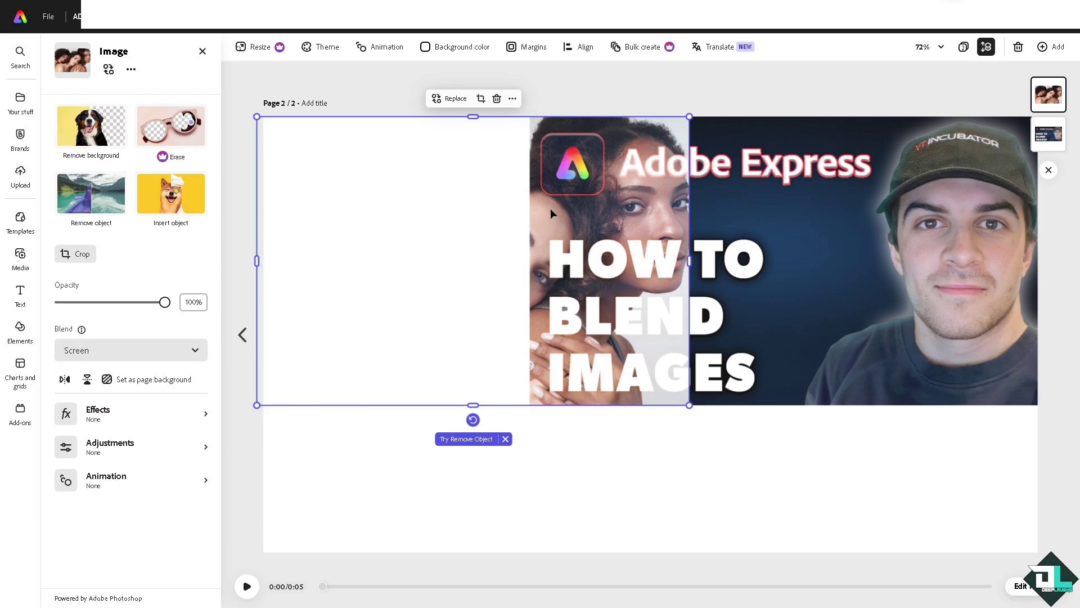
left_click(151, 356)
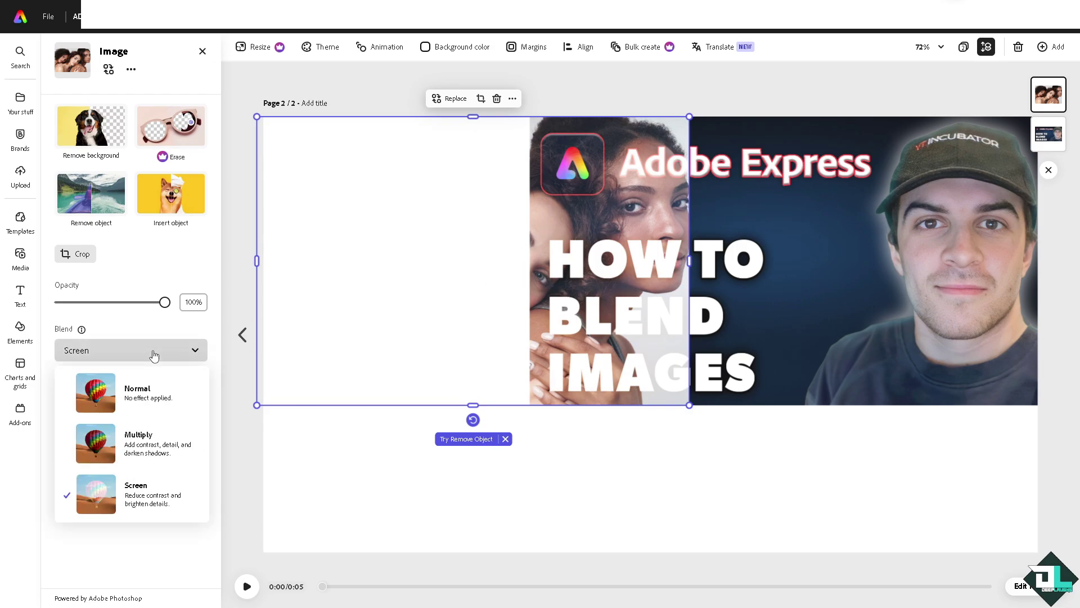
left_click(144, 447)
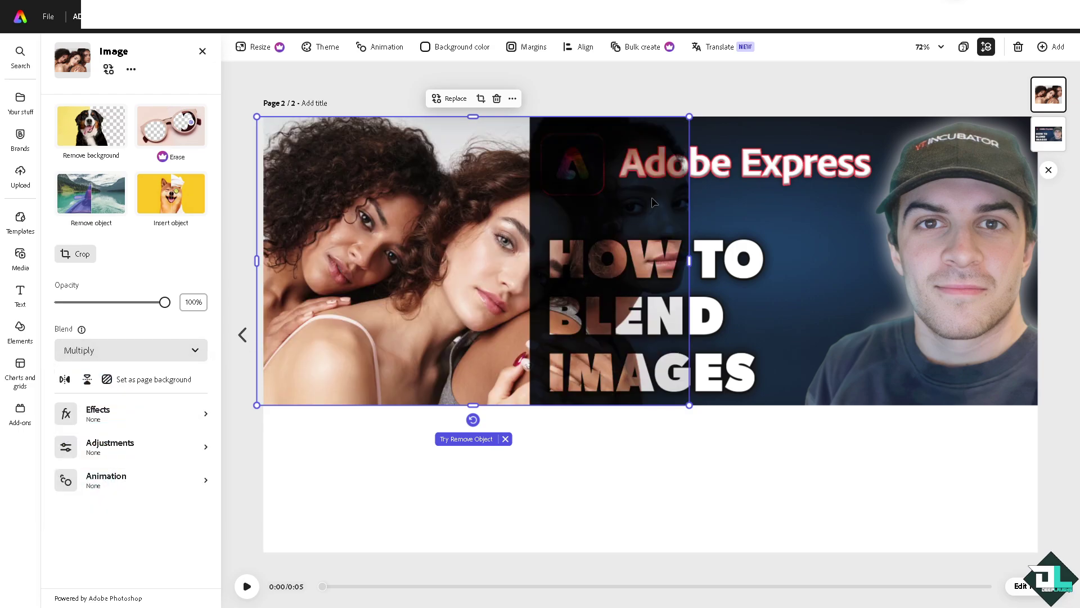
left_click(116, 358)
left_click(142, 393)
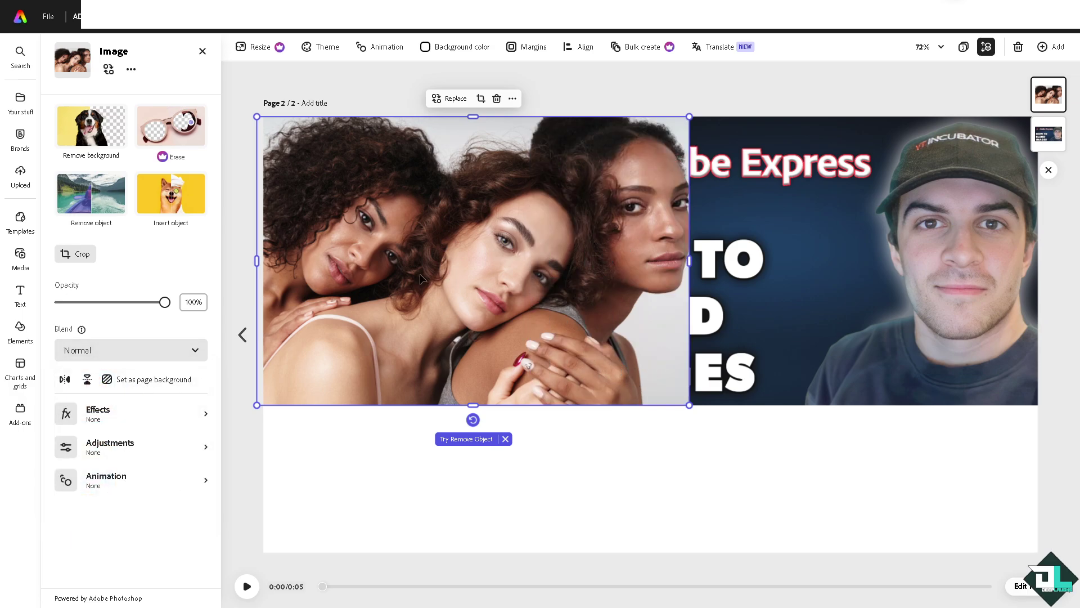
Step: Try the Multiply and Screen blend modes on the "HOW TO BLEND IMAGES" thumbnail and set it back to Normal
left_click(800, 207)
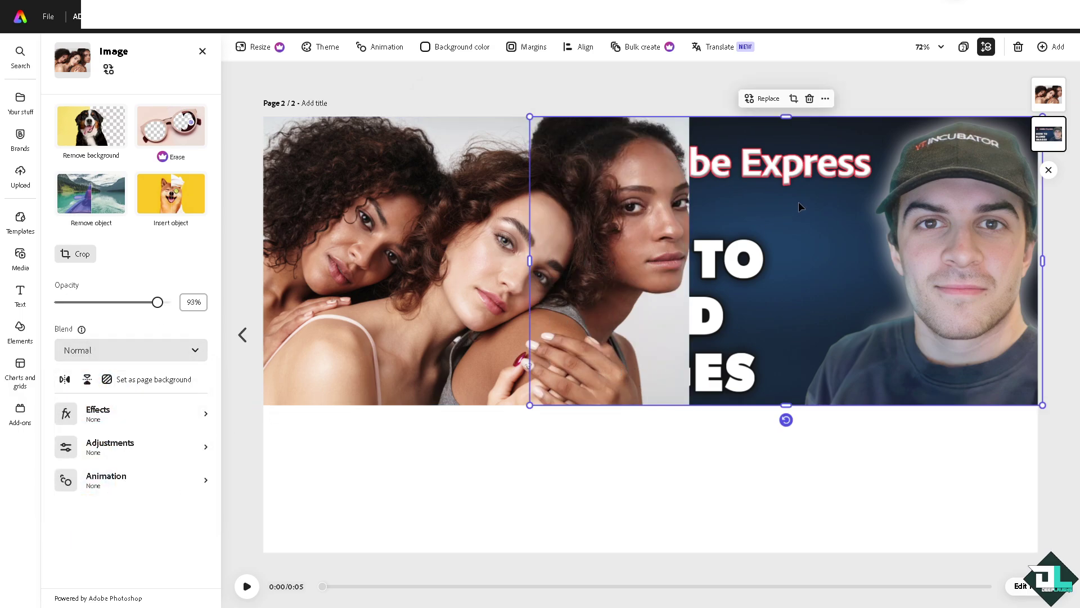
left_click(146, 353)
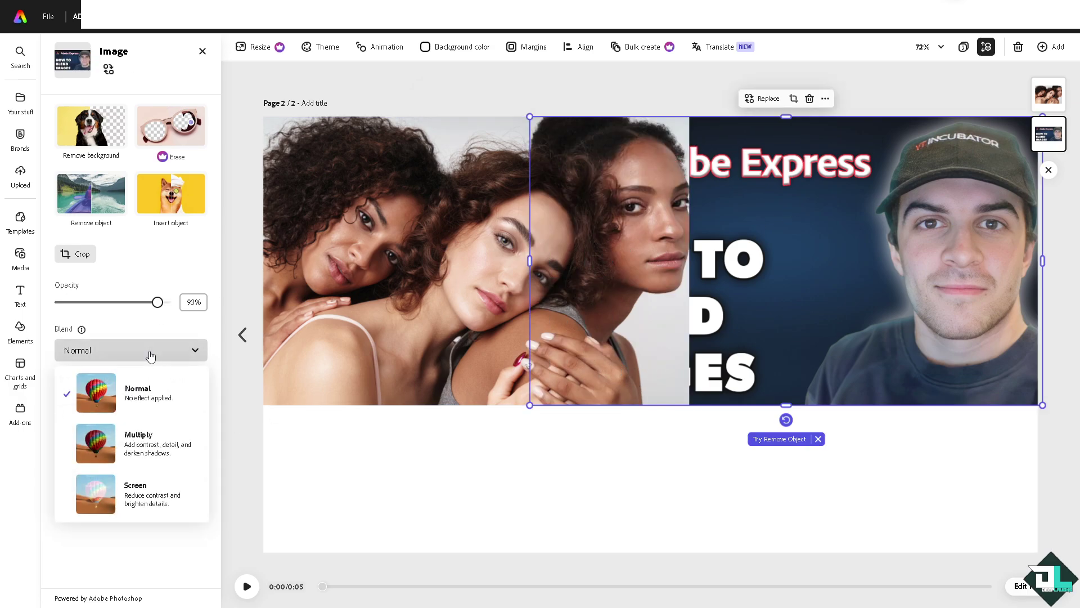
left_click(132, 432)
left_click(160, 350)
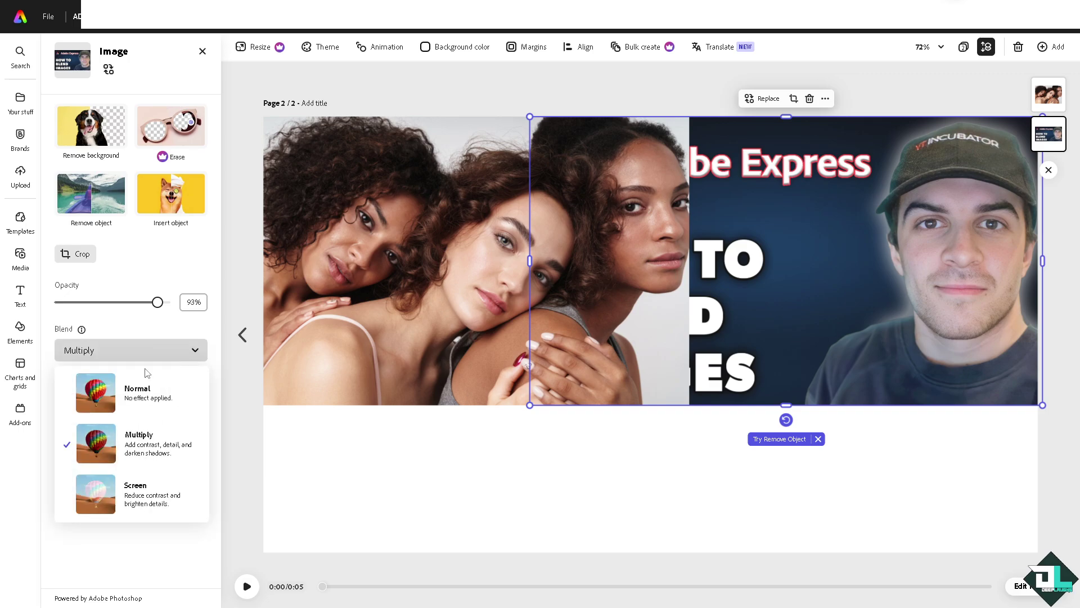
left_click(135, 495)
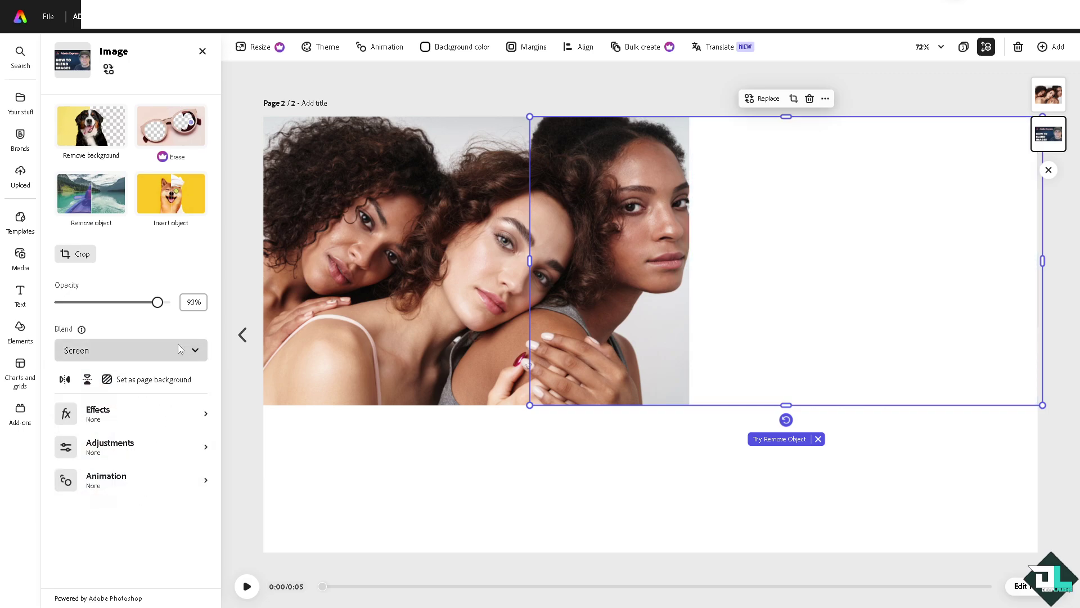
left_click(132, 350)
left_click(133, 390)
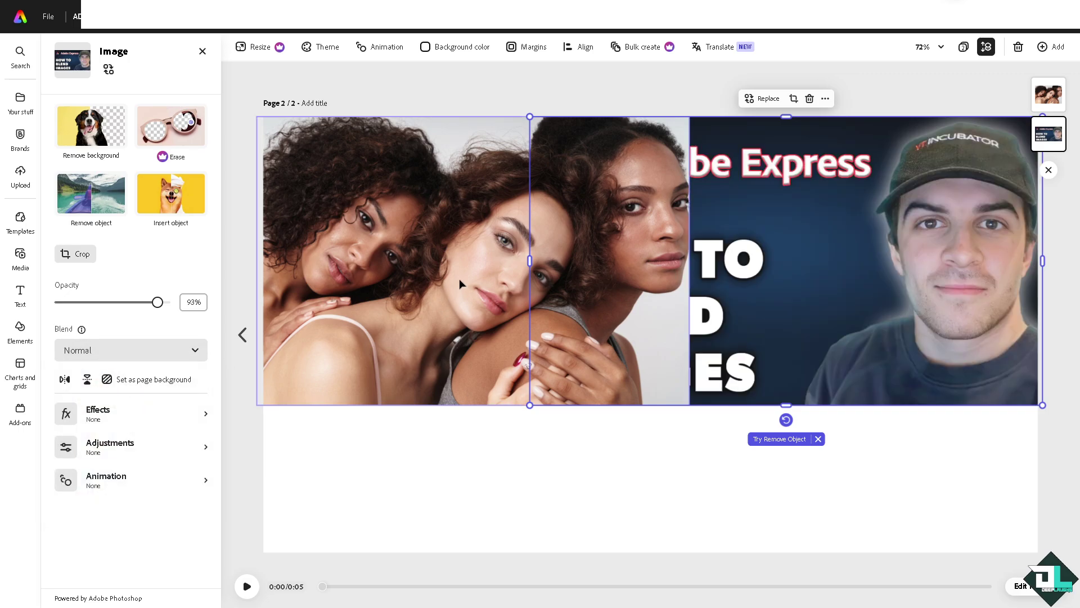
Step: Lower the opacity of the photo of the three women to 65%
left_click(427, 235)
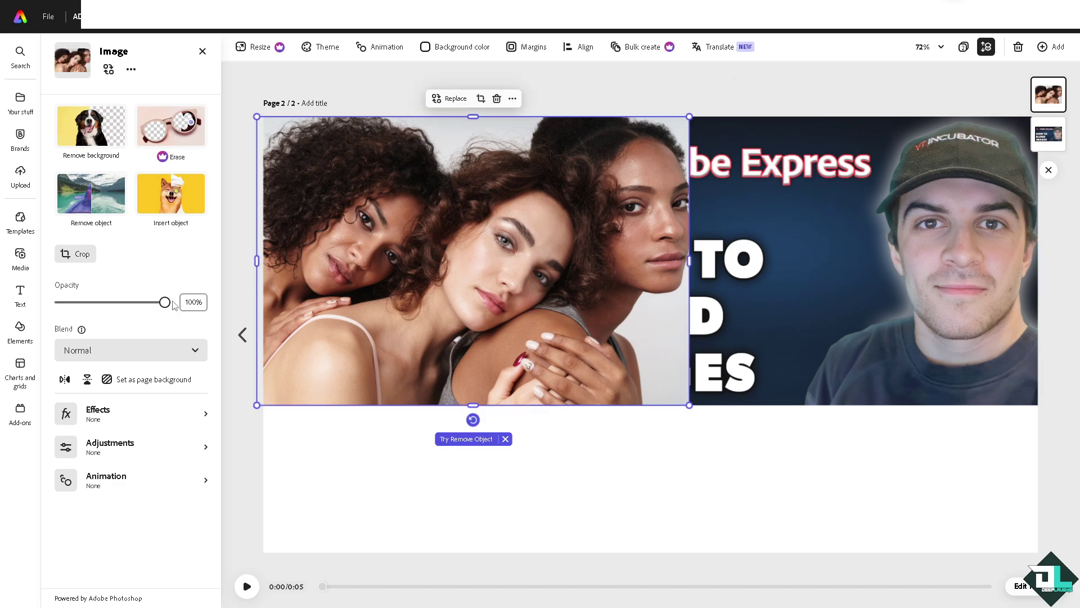
left_click_drag(164, 304, 133, 308)
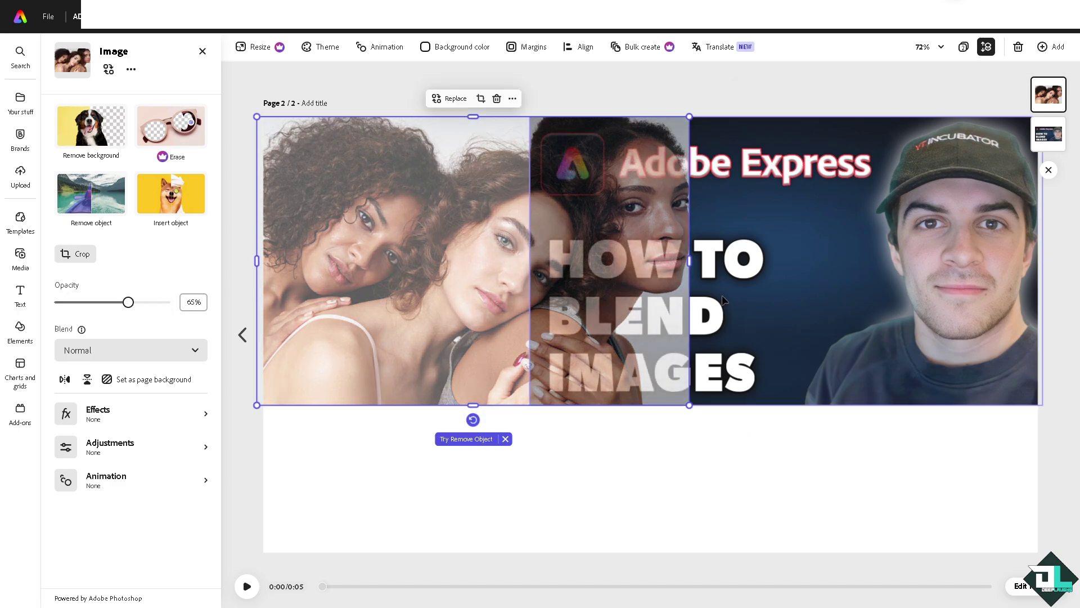
Step: Add the recent star-trail photo to the page and move it toward the left edge over the photo of the three women
left_click(22, 262)
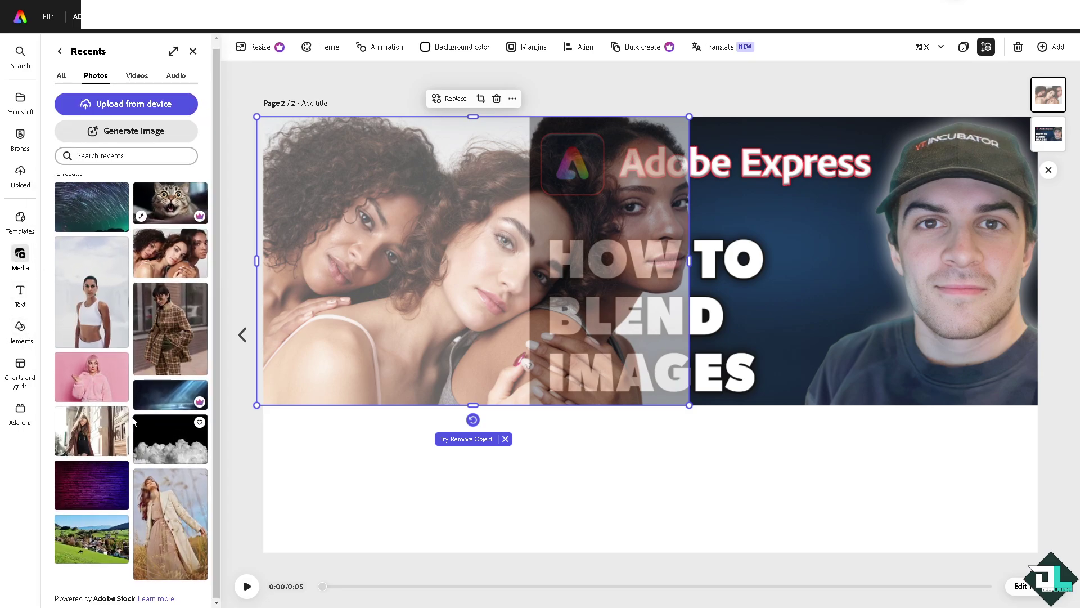
left_click(82, 212)
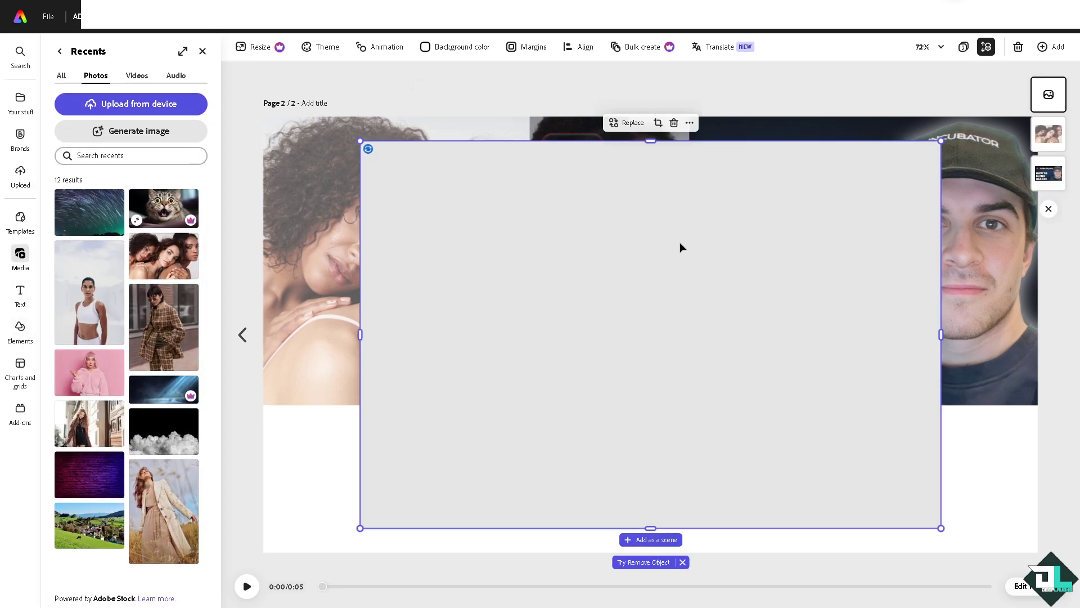
left_click_drag(680, 243, 589, 256)
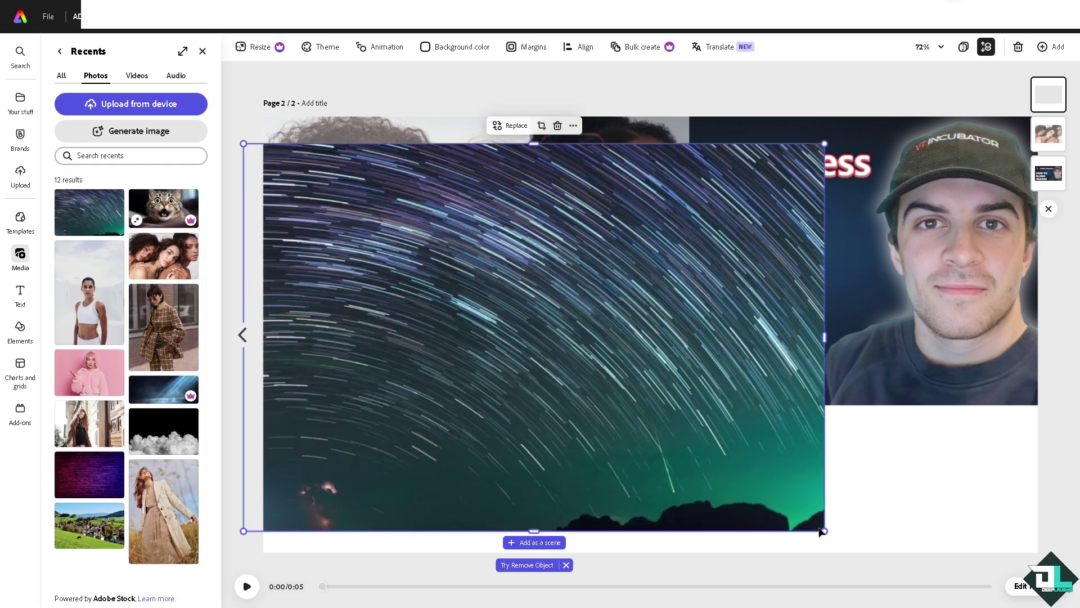
Step: Enlarge the star-trail photo to span the page width and send it to the back of the layers
left_click_drag(823, 532, 1078, 601)
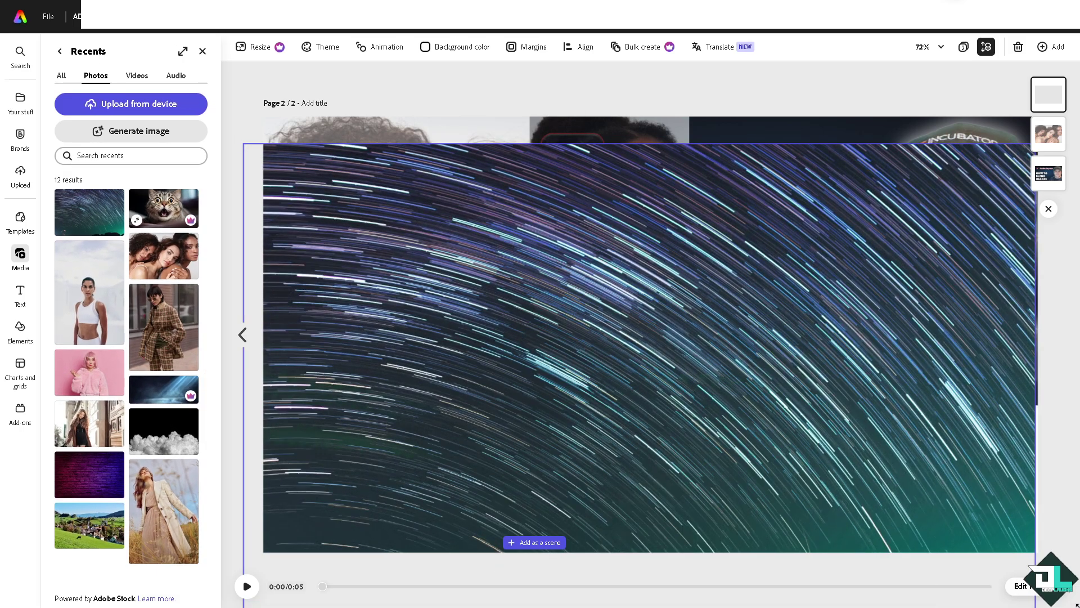
right_click(544, 378)
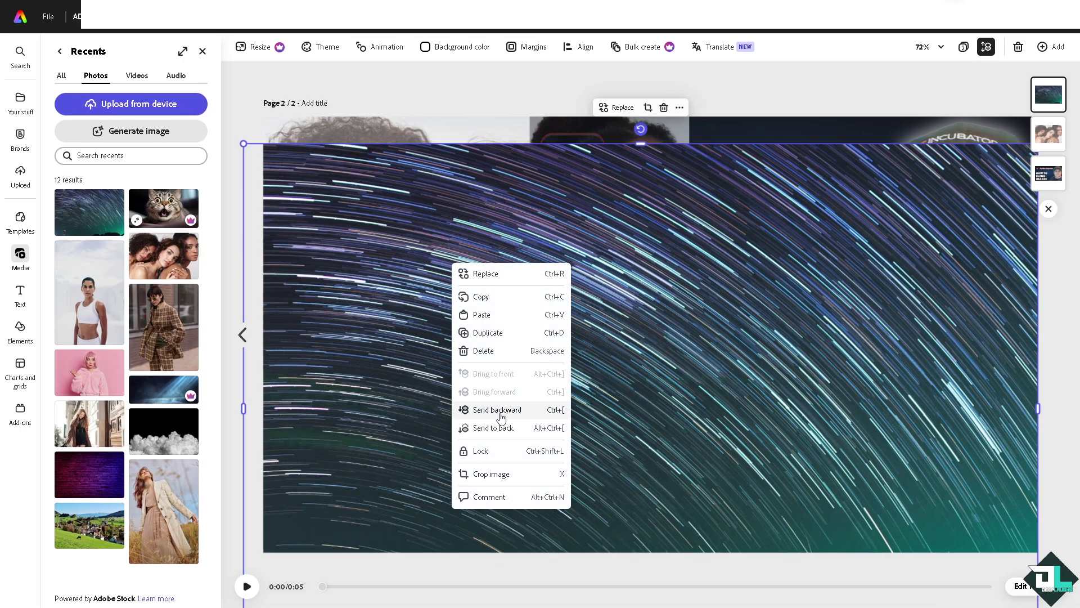
left_click(493, 427)
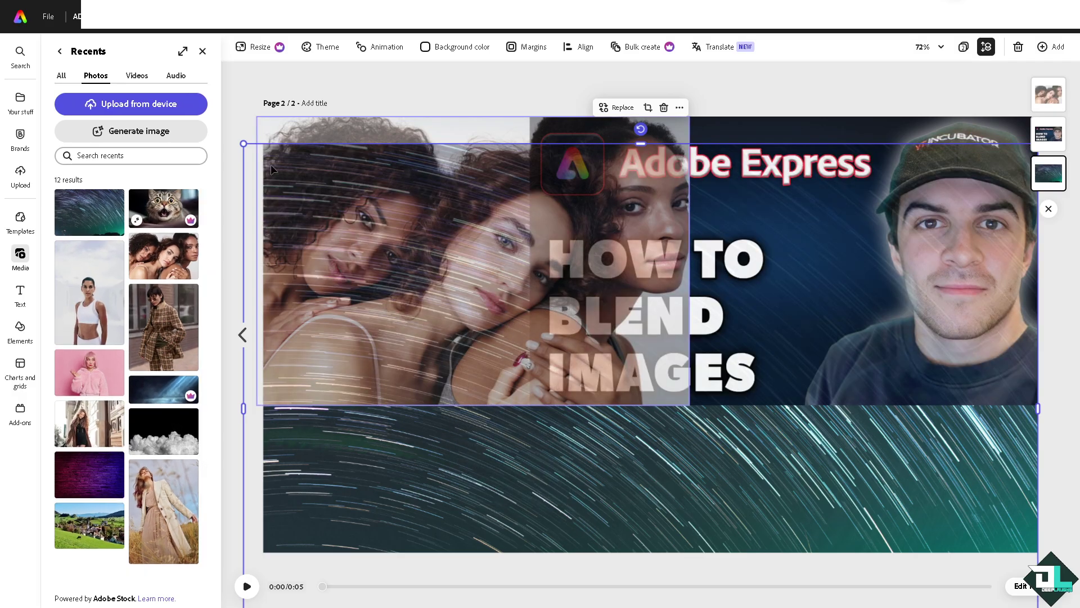
left_click(234, 265)
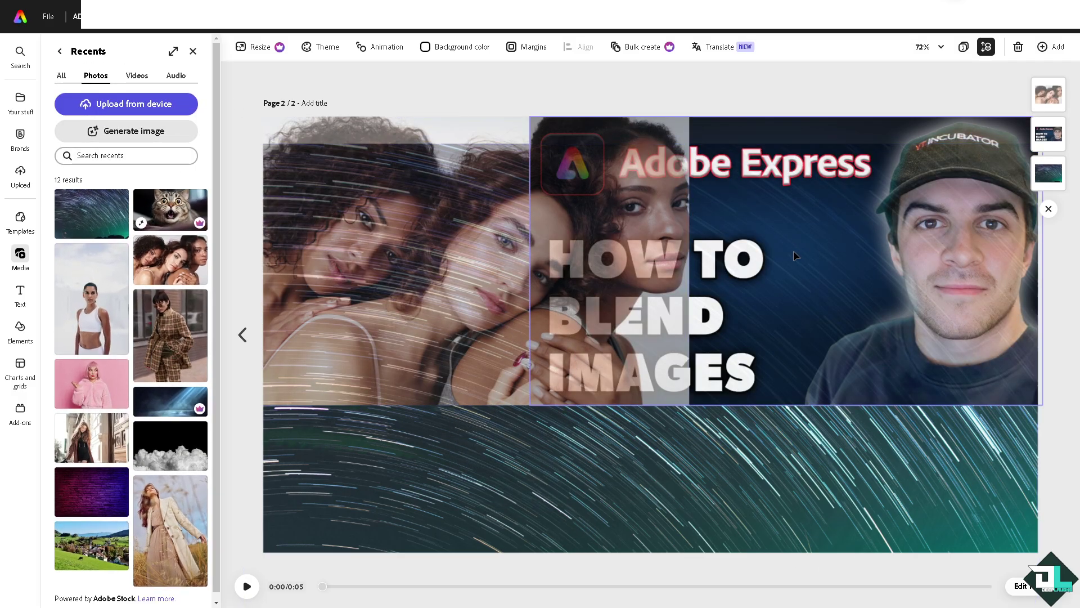
Step: Delete the "HOW TO BLEND IMAGES" thumbnail and the photo of the three women from the page
left_click(792, 243)
key("Delete")
left_click(464, 264)
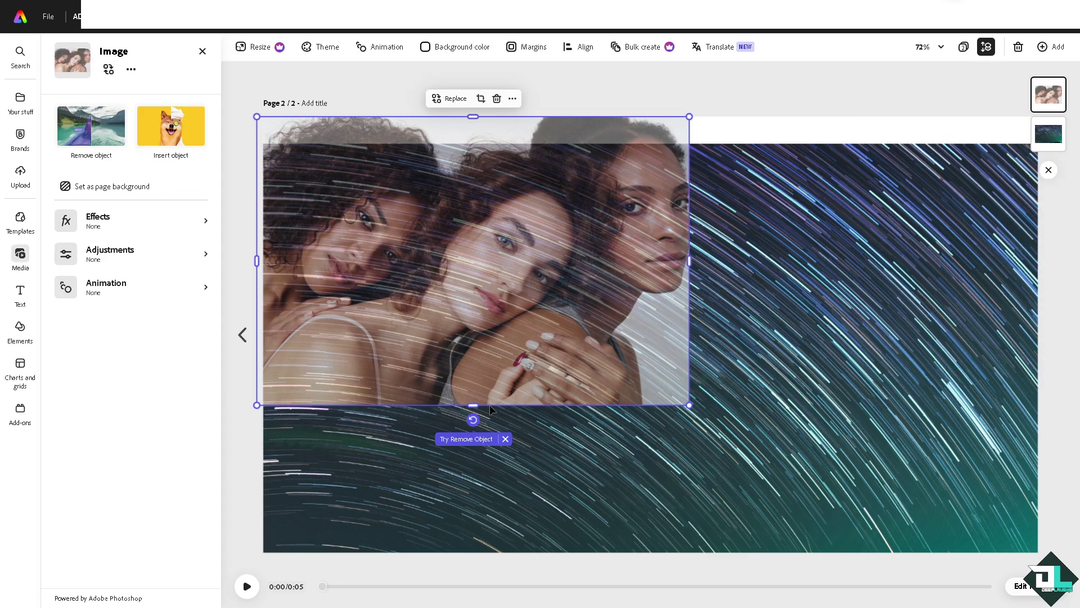
key("Delete")
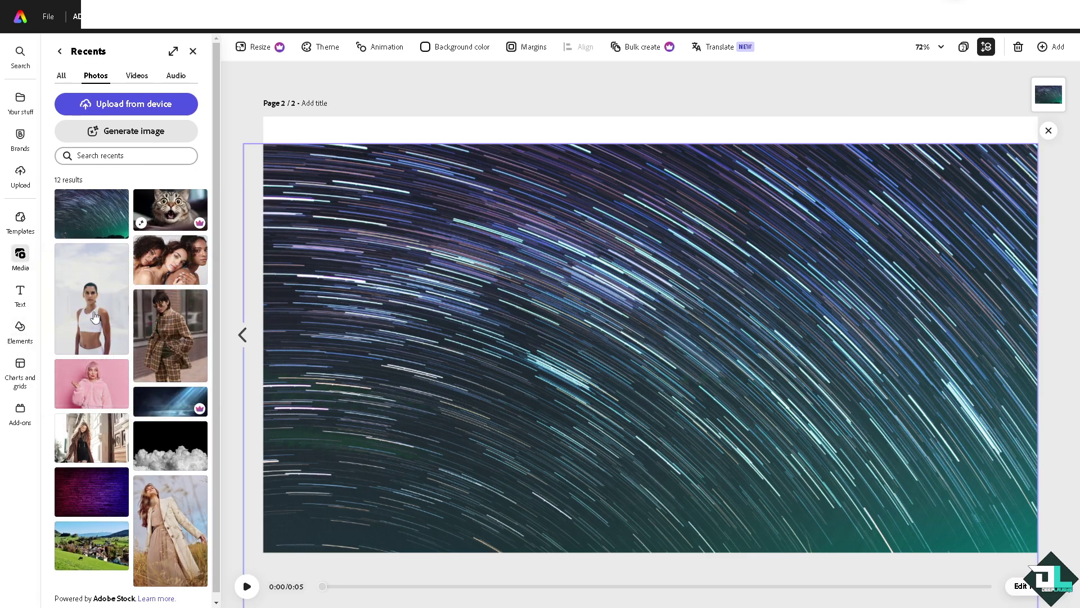
Step: Add the recent photo of the woman in the white sports top at the page's left edge and enlarge it to full page height
left_click(94, 316)
left_click_drag(569, 287, 334, 194)
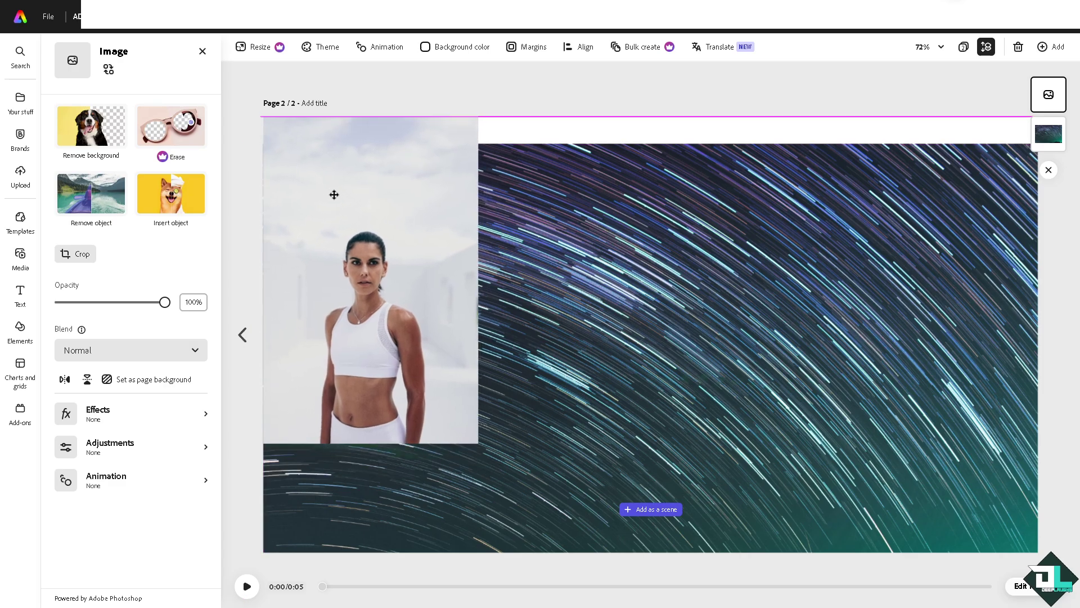
left_click_drag(477, 444, 551, 552)
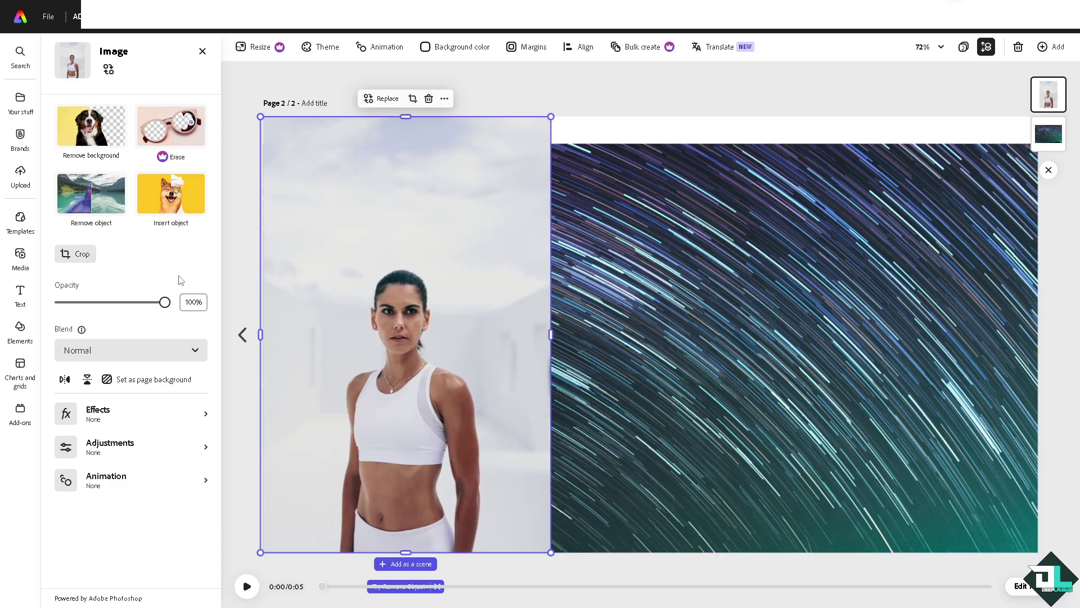
left_click(201, 51)
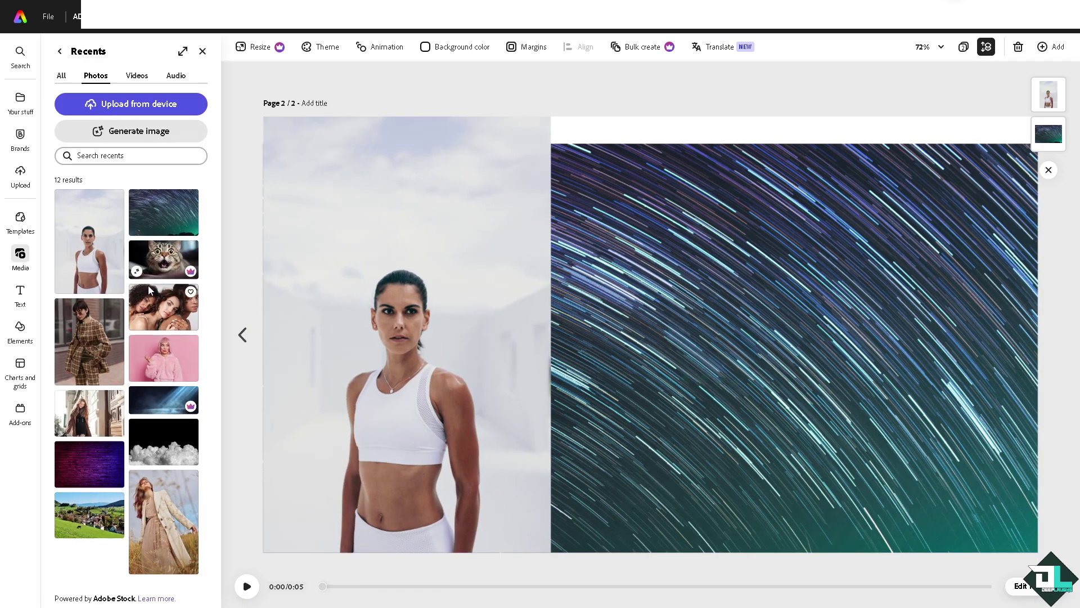
Step: Add the recent photo of the woman in the beige coat mid-page at full page height and set its blend mode to Multiply
left_click(88, 241)
left_click_drag(685, 272, 686, 221)
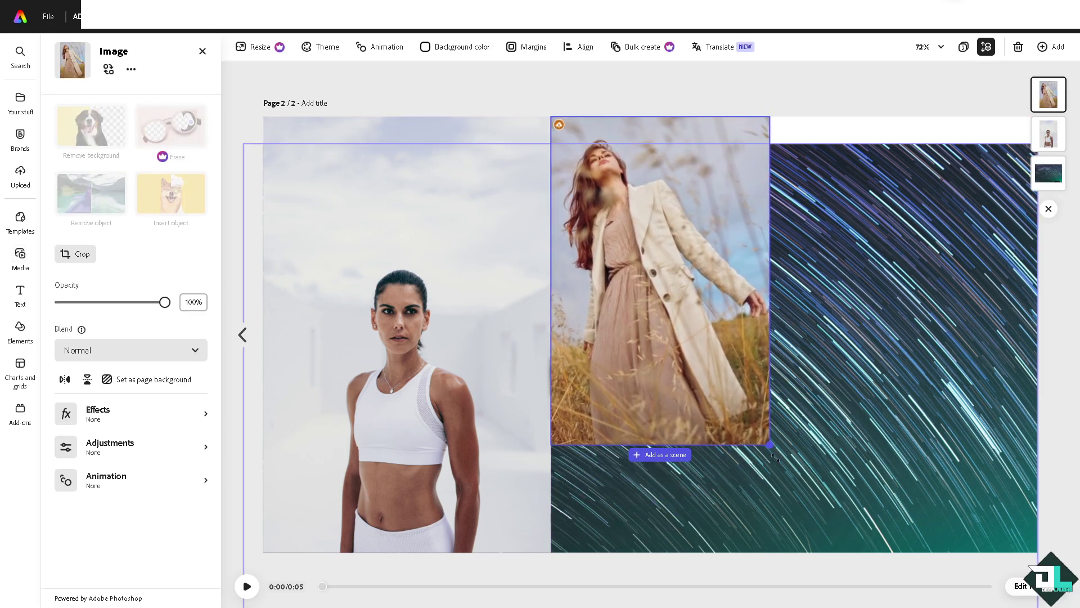
left_click_drag(768, 444, 845, 551)
left_click(140, 351)
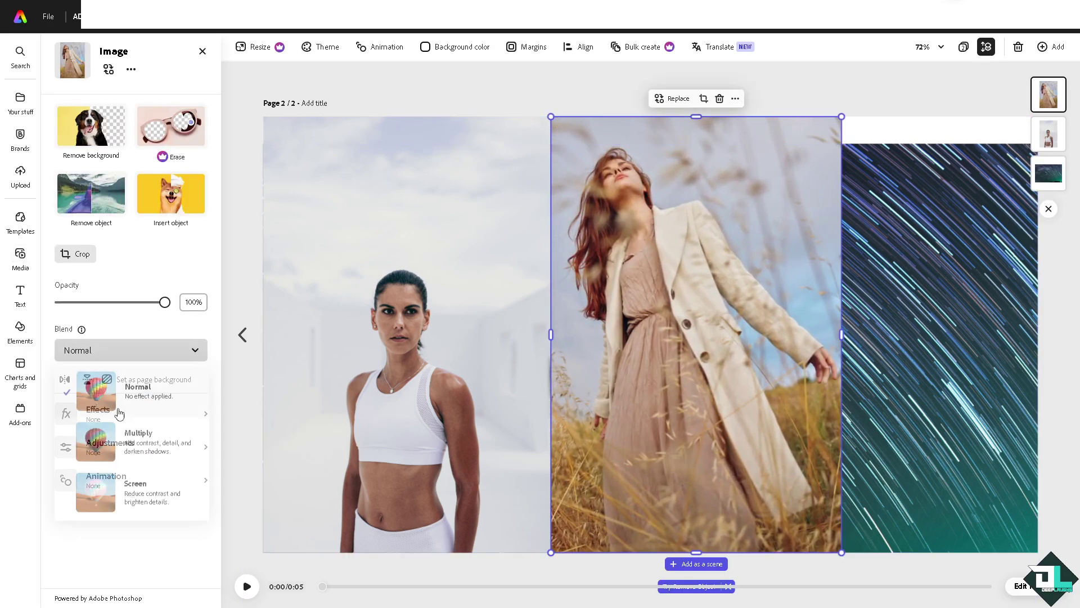
left_click(146, 446)
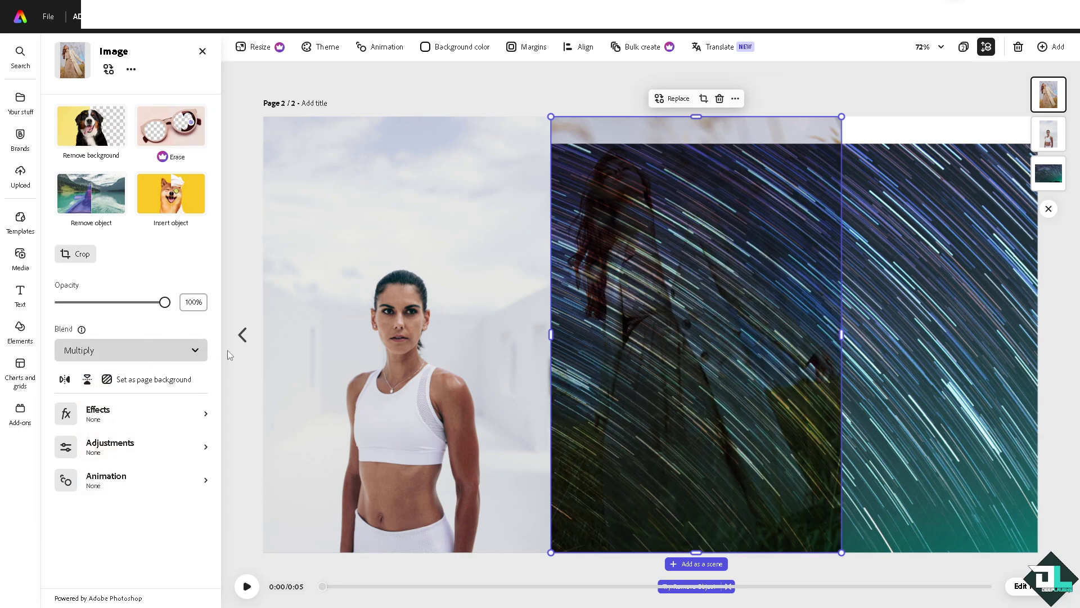
Step: Delete the photo of the woman in the white sports top and move the star-trail photo up past the page's top edge
left_click(407, 360)
key("Delete")
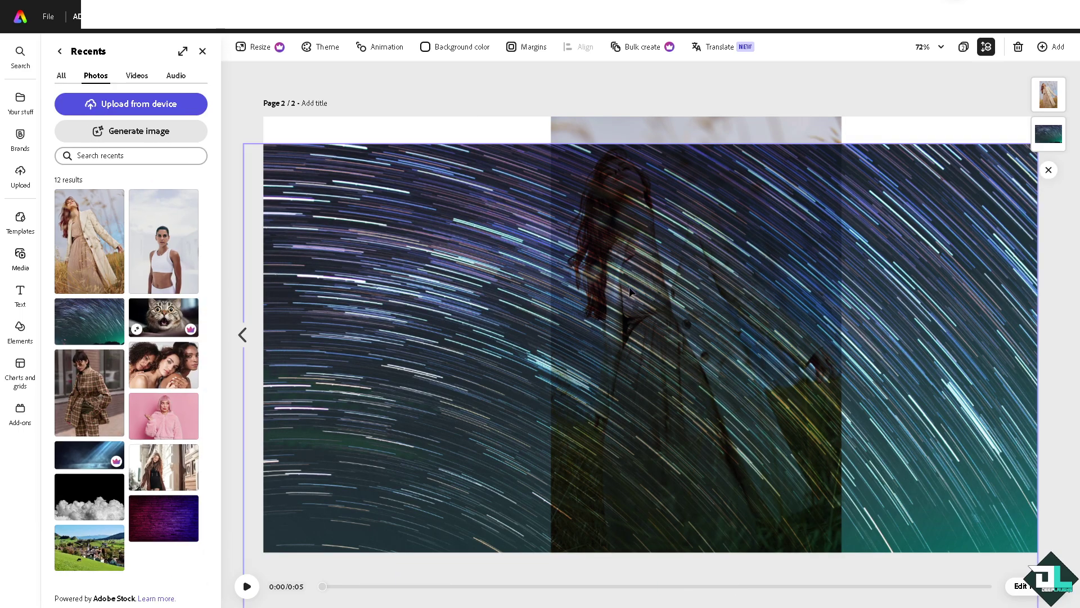
left_click(666, 269)
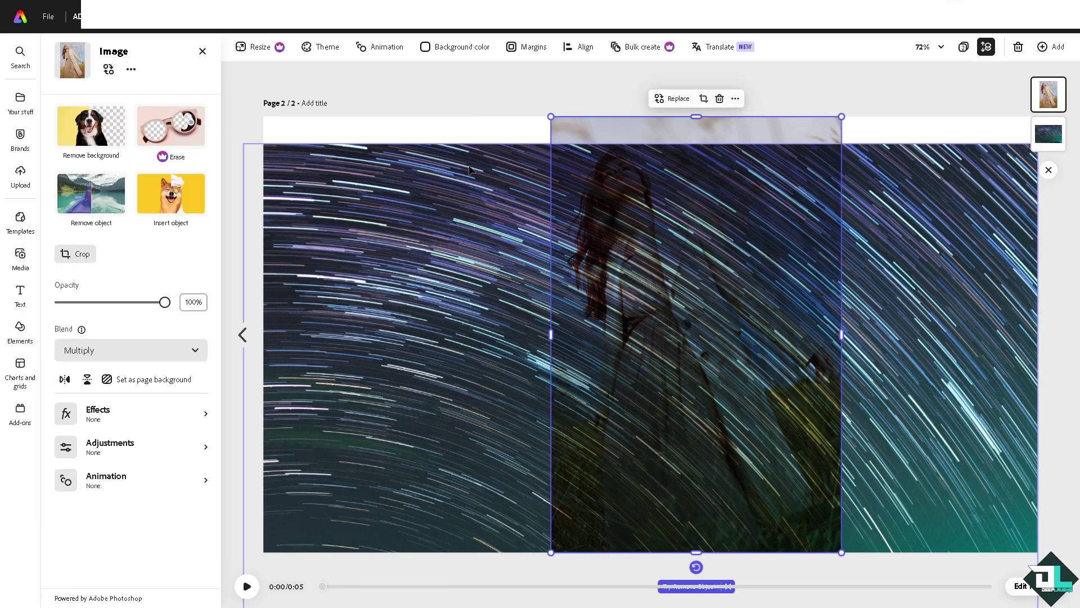
left_click(416, 186)
left_click_drag(639, 143, 640, 103)
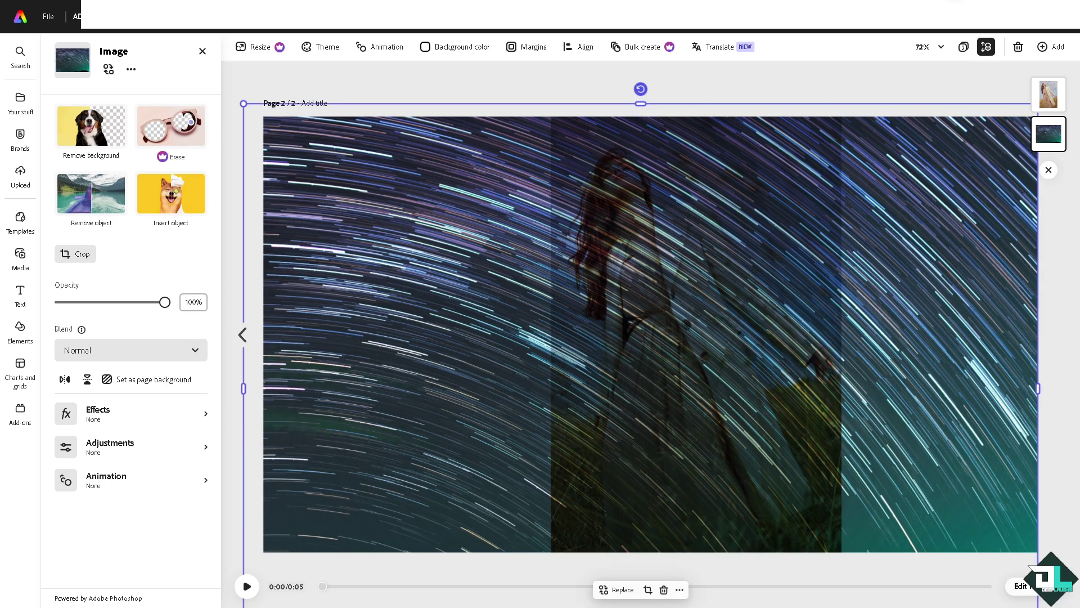
Step: Review the file formats available for downloading the selected page, then close the download options
left_click(956, 14)
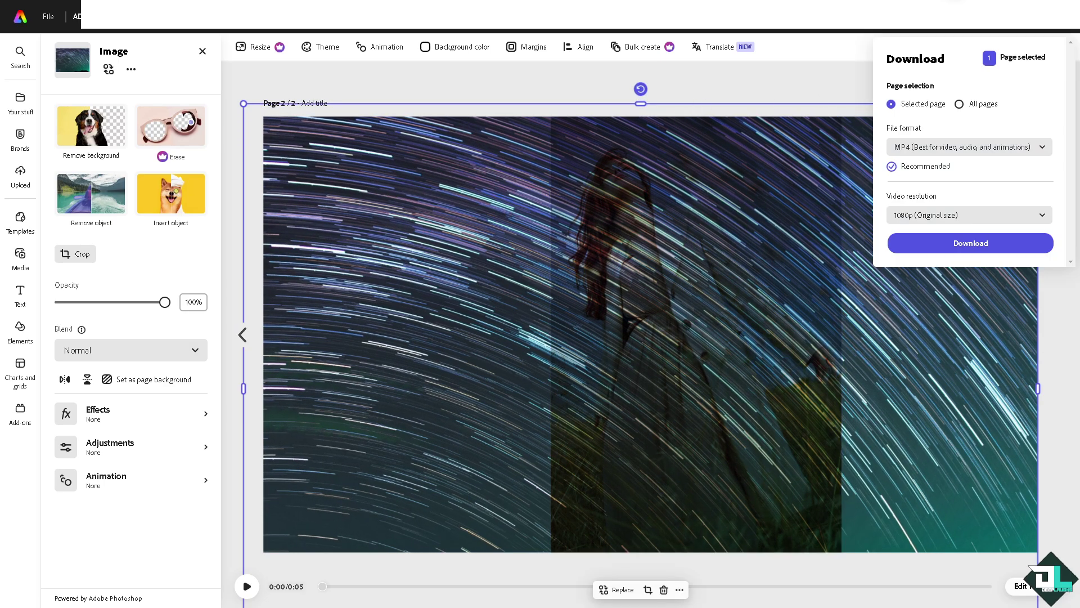
left_click(944, 151)
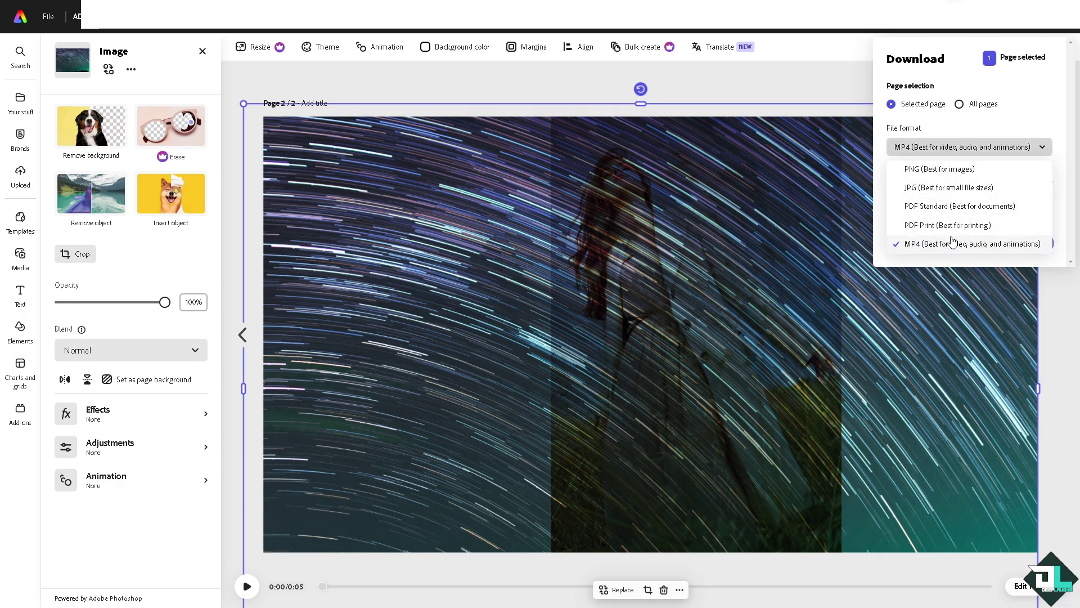
left_click(308, 74)
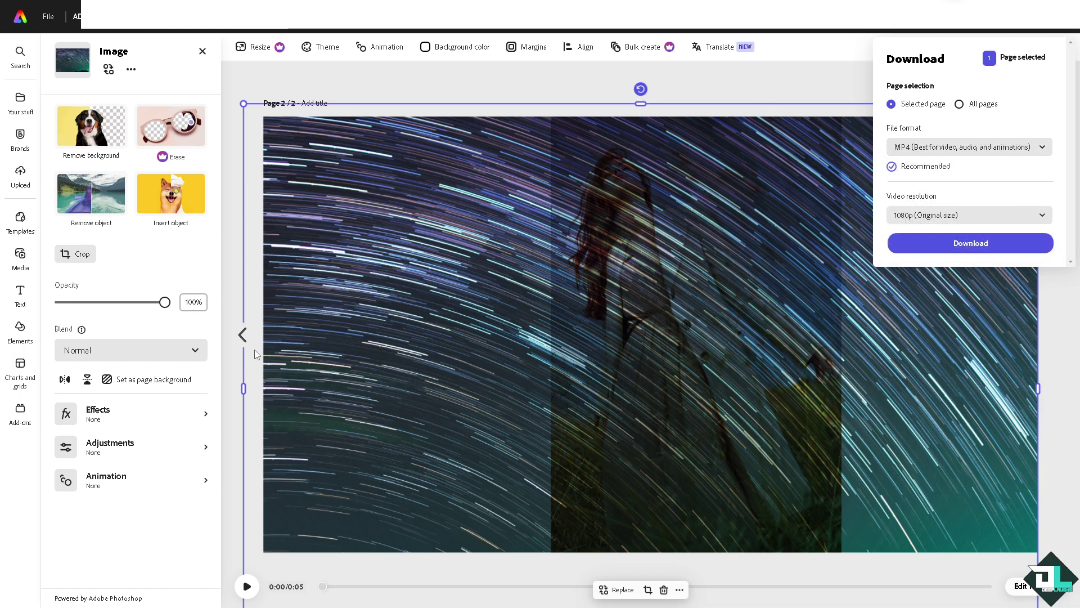
left_click(450, 76)
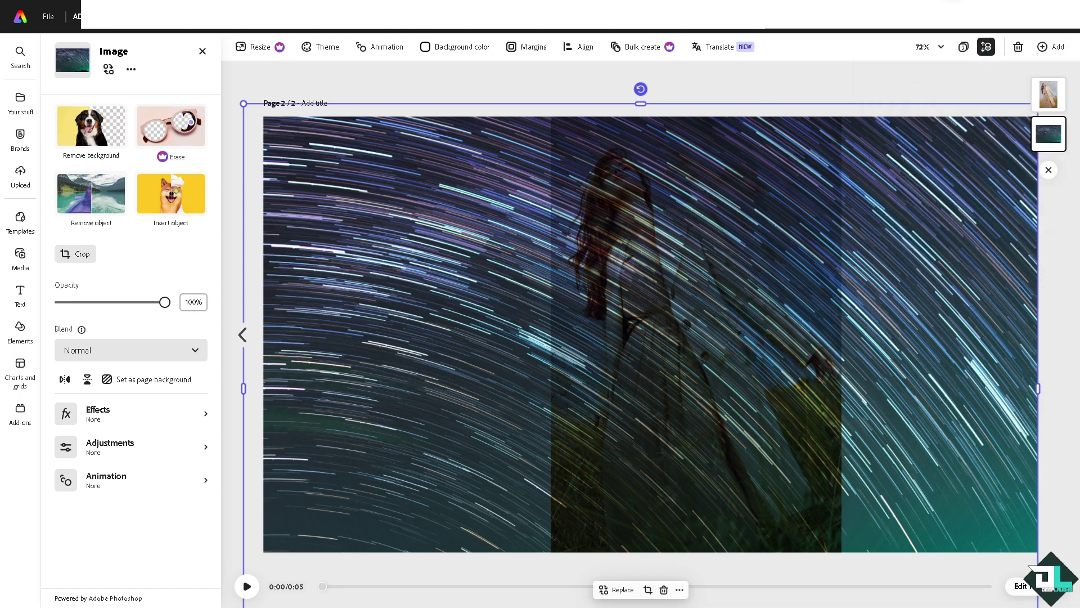